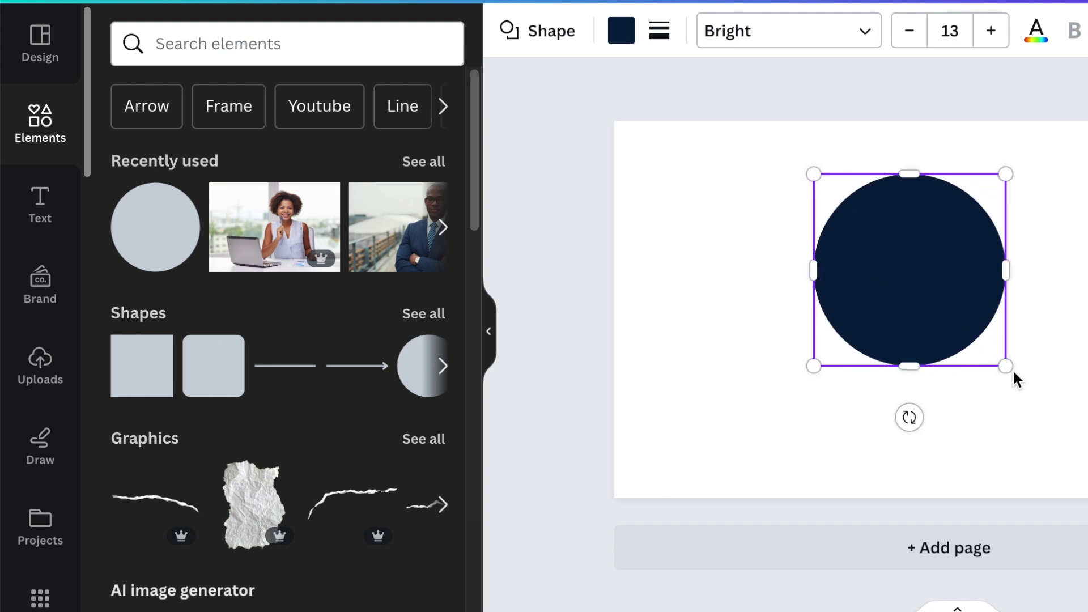
# Enlarge the circle, recolour it black, and place a black copy overlapping it to the lower right.
pyautogui.moveTo(1023, 376); pyautogui.dragTo(1085, 441)
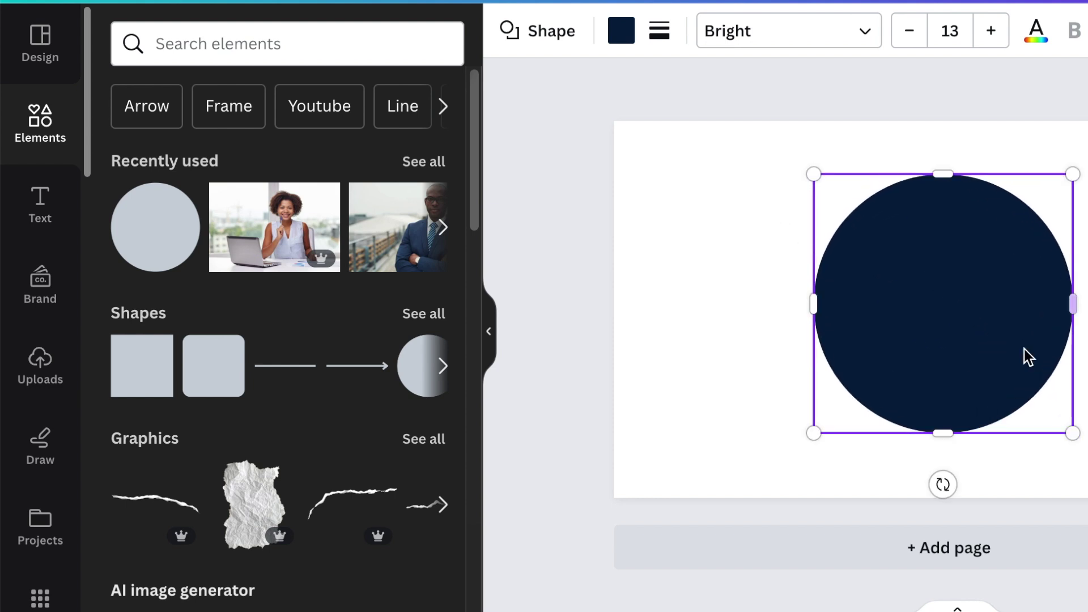
pyautogui.click(624, 34)
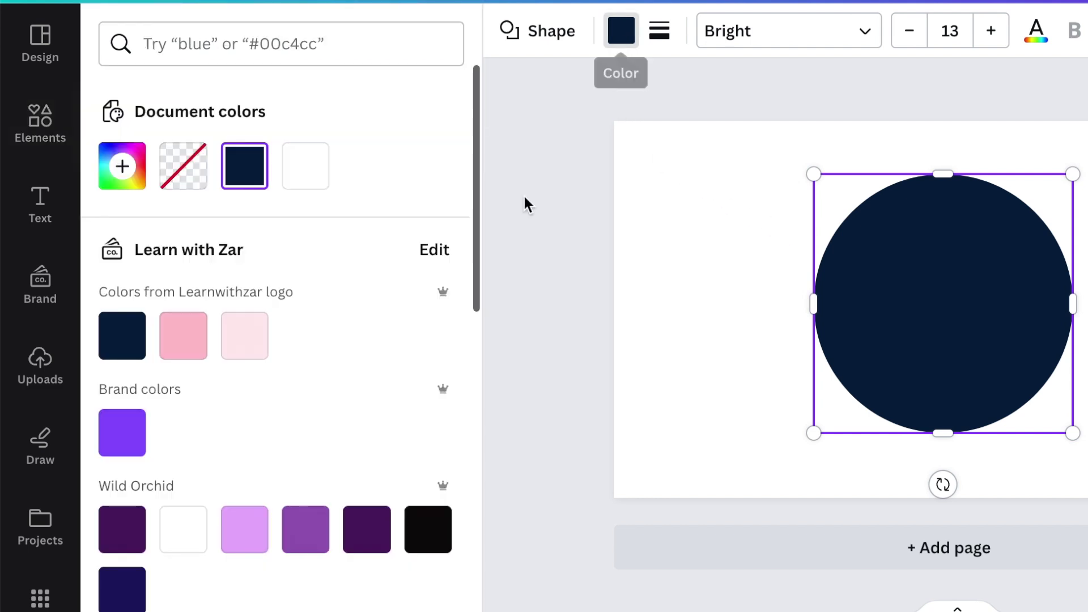
pyautogui.moveTo(476, 172); pyautogui.dragTo(478, 350)
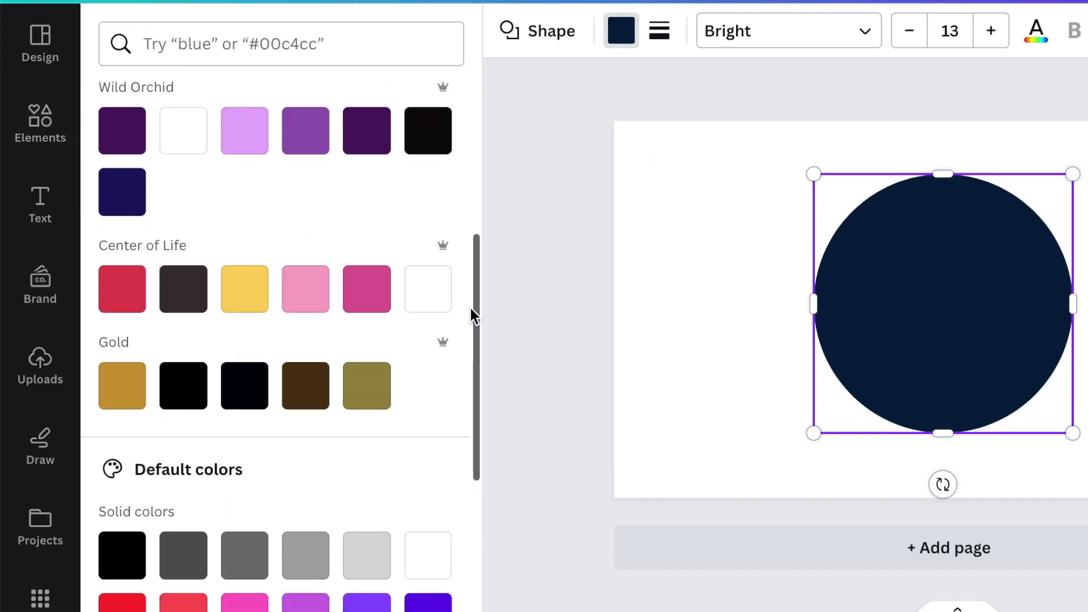
pyautogui.click(428, 131)
pyautogui.click(907, 190)
pyautogui.moveTo(907, 190); pyautogui.dragTo(1003, 216)
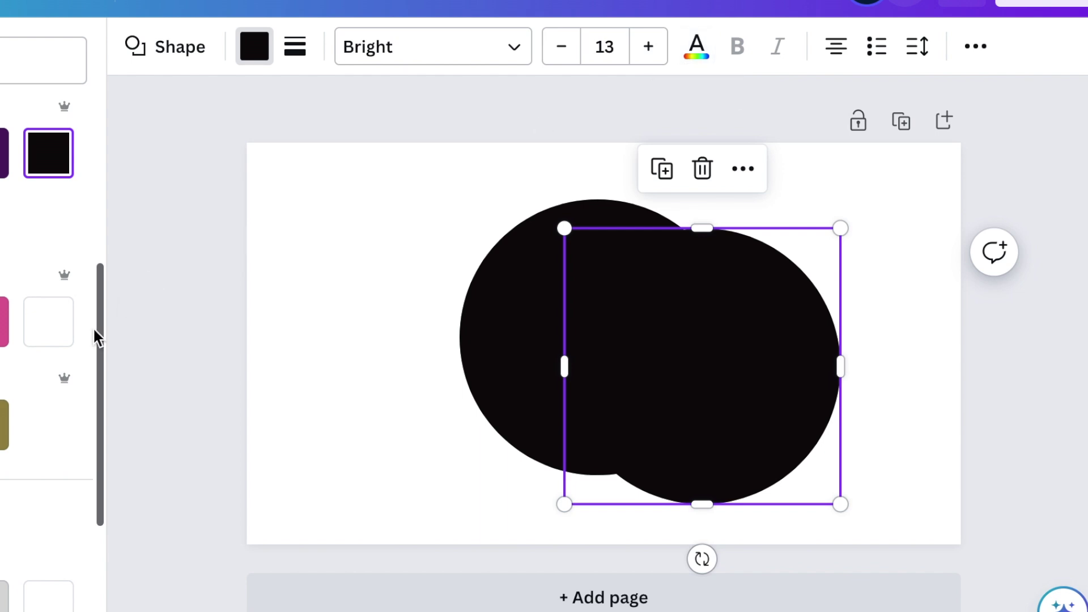
# Make the copy white, centre a slightly smaller version over the other circle, and turn that circle grey.
pyautogui.click(65, 329)
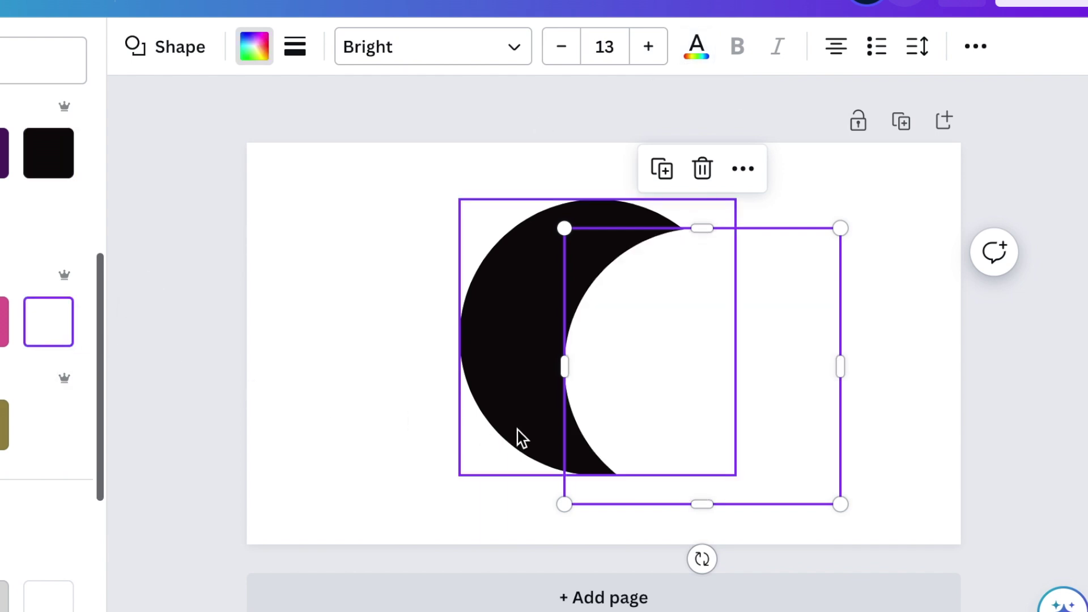
pyautogui.moveTo(685, 425); pyautogui.dragTo(581, 396)
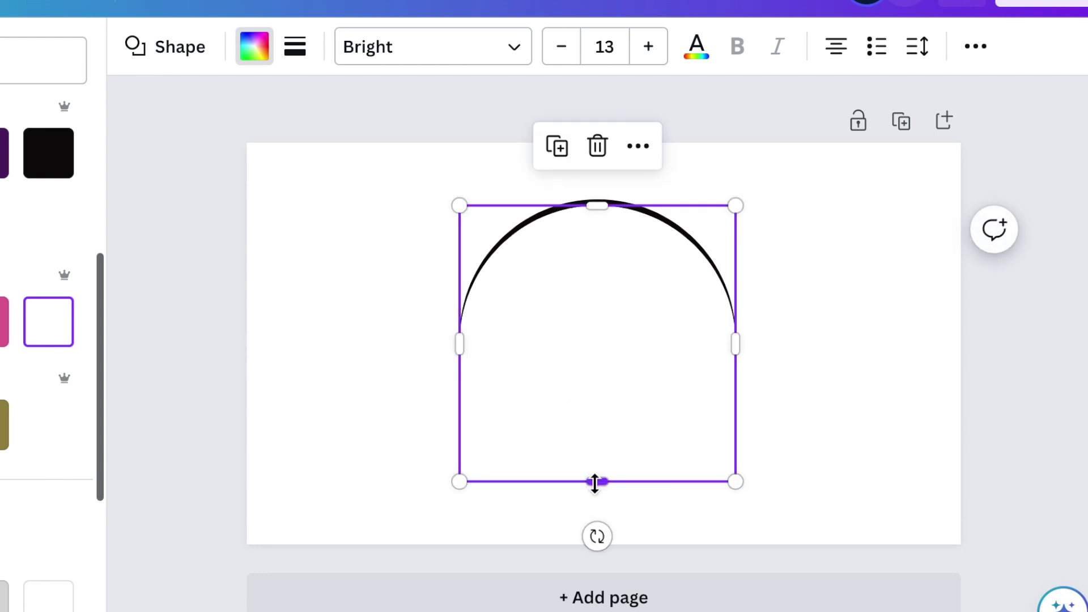
pyautogui.moveTo(735, 481); pyautogui.dragTo(716, 442)
pyautogui.moveTo(580, 359); pyautogui.dragTo(600, 358)
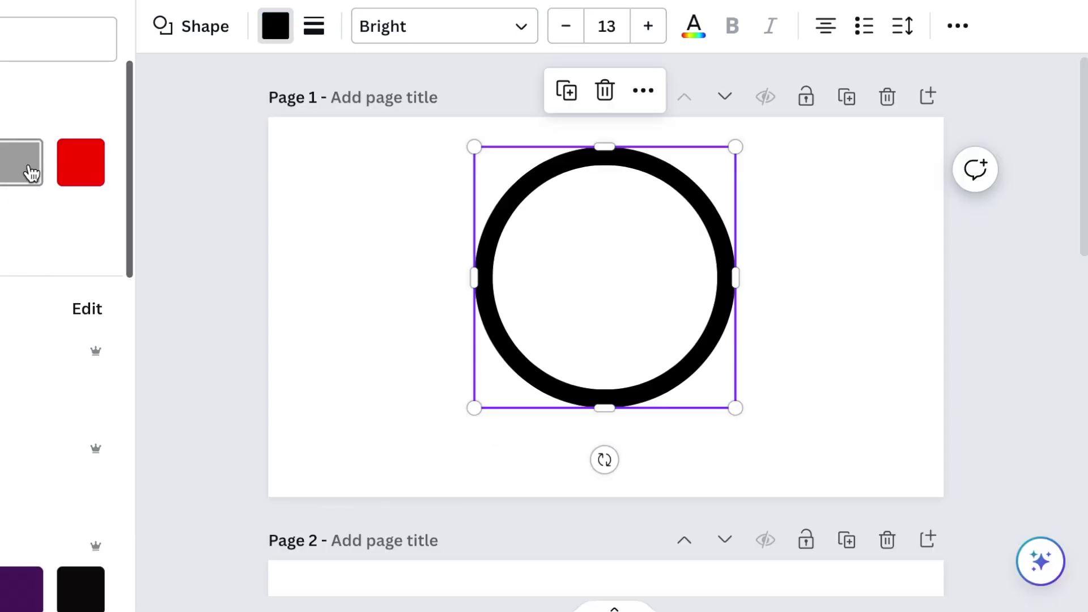
pyautogui.click(3, 192)
pyautogui.click(312, 402)
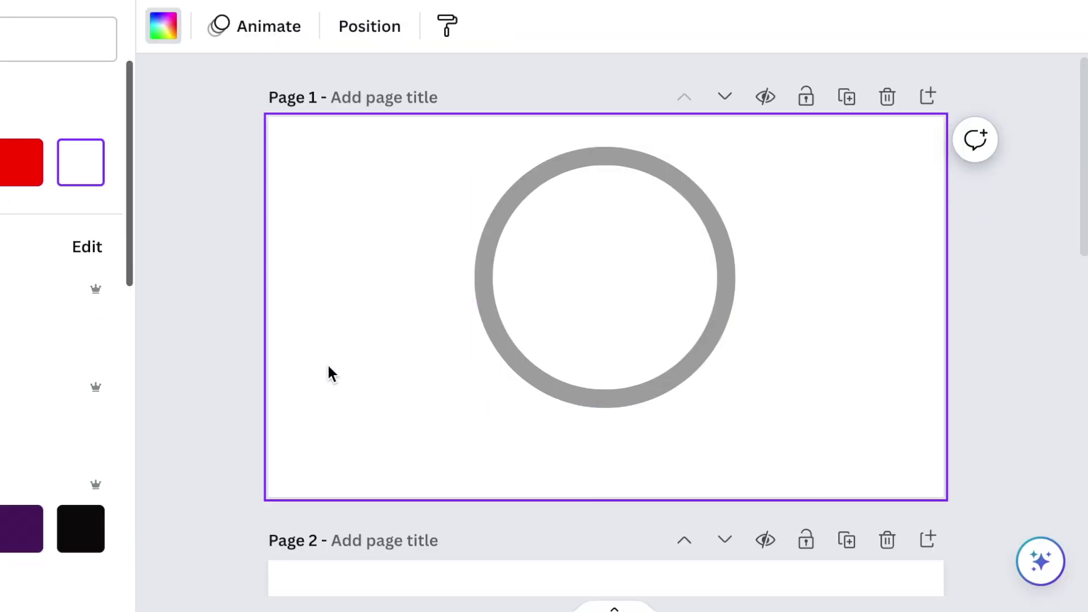
# Add a grey square and shape it into a thin vertical bar reaching the ring's bottom edge.
pyautogui.press('r')
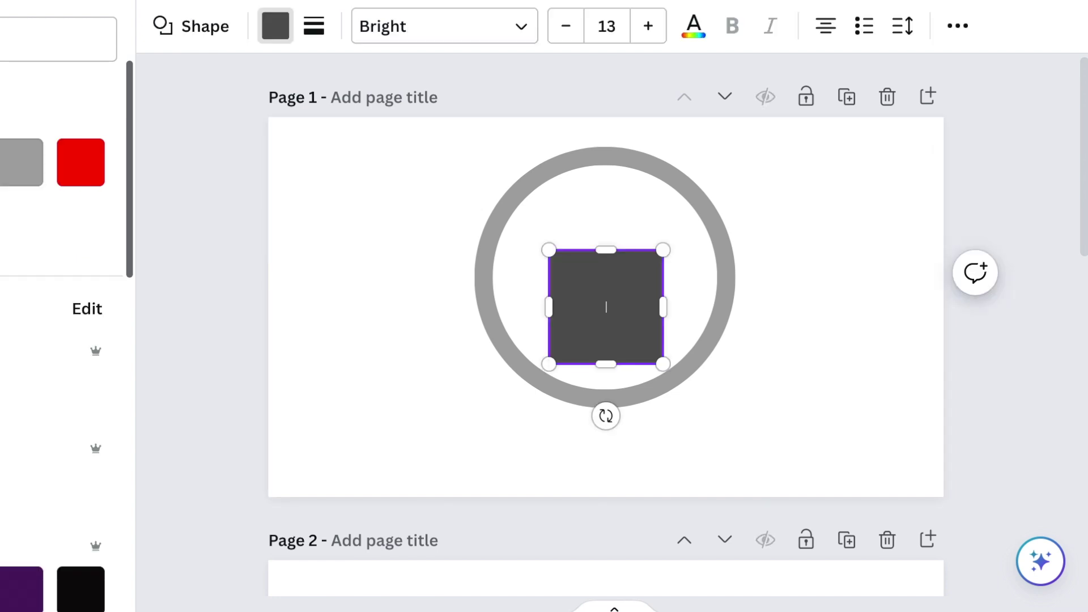
pyautogui.click(20, 163)
pyautogui.moveTo(663, 307); pyautogui.dragTo(574, 307)
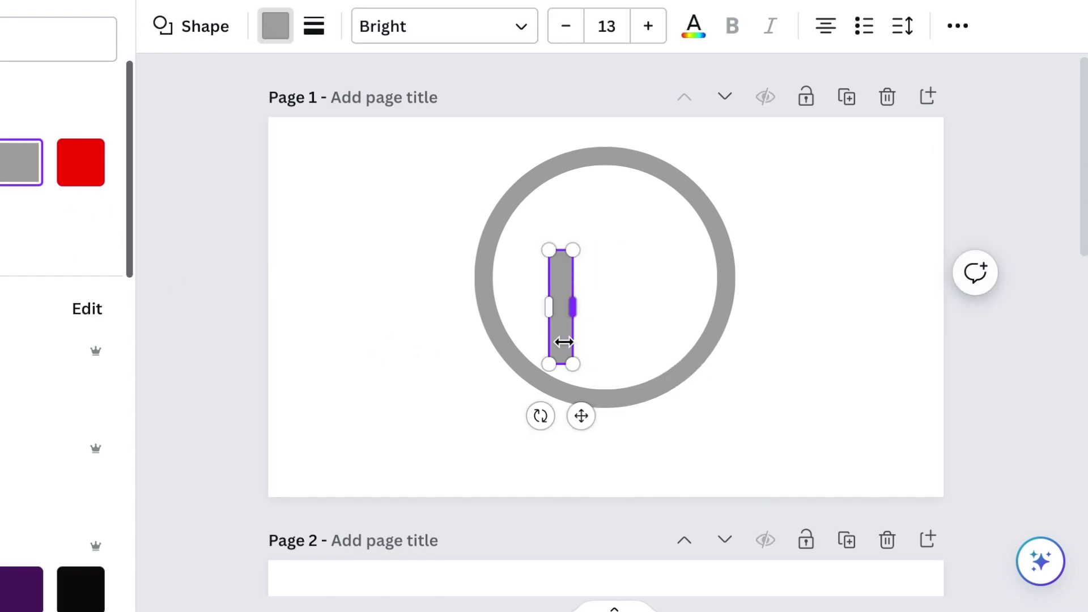
pyautogui.moveTo(582, 416); pyautogui.dragTo(628, 345)
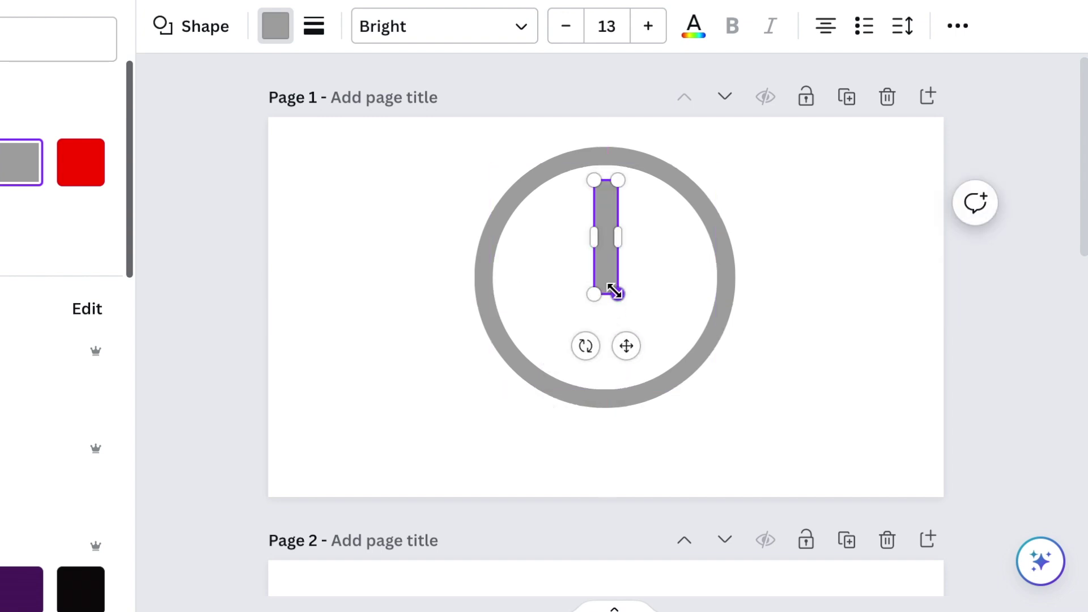
pyautogui.moveTo(616, 299); pyautogui.dragTo(620, 399)
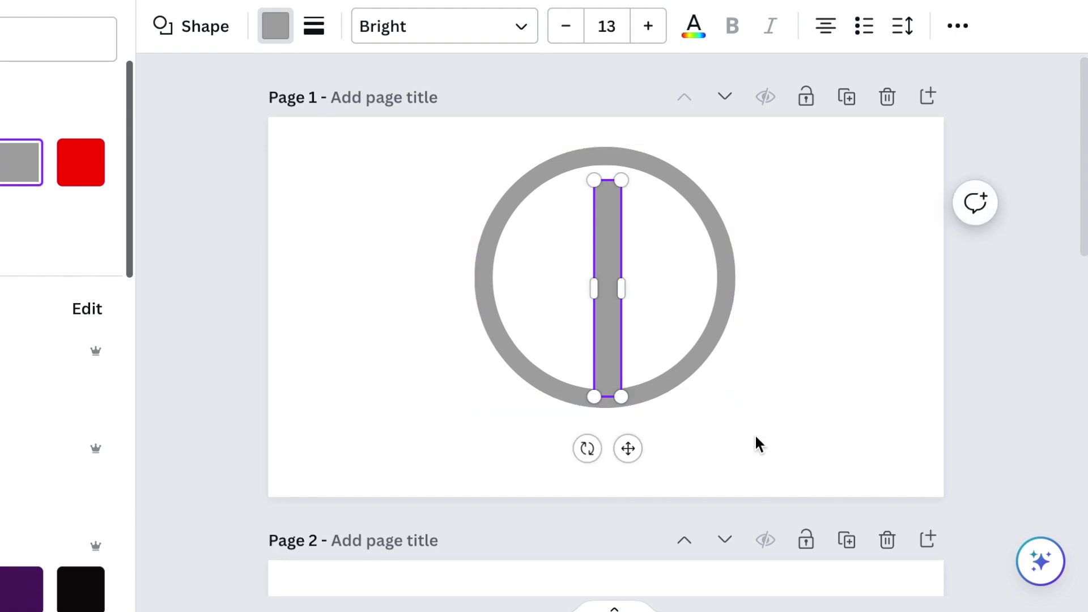
pyautogui.click(755, 445)
# Make the vertical bar slightly thinner and centre it horizontally in the ring.
pyautogui.click(610, 272)
pyautogui.moveTo(622, 289); pyautogui.dragTo(614, 289)
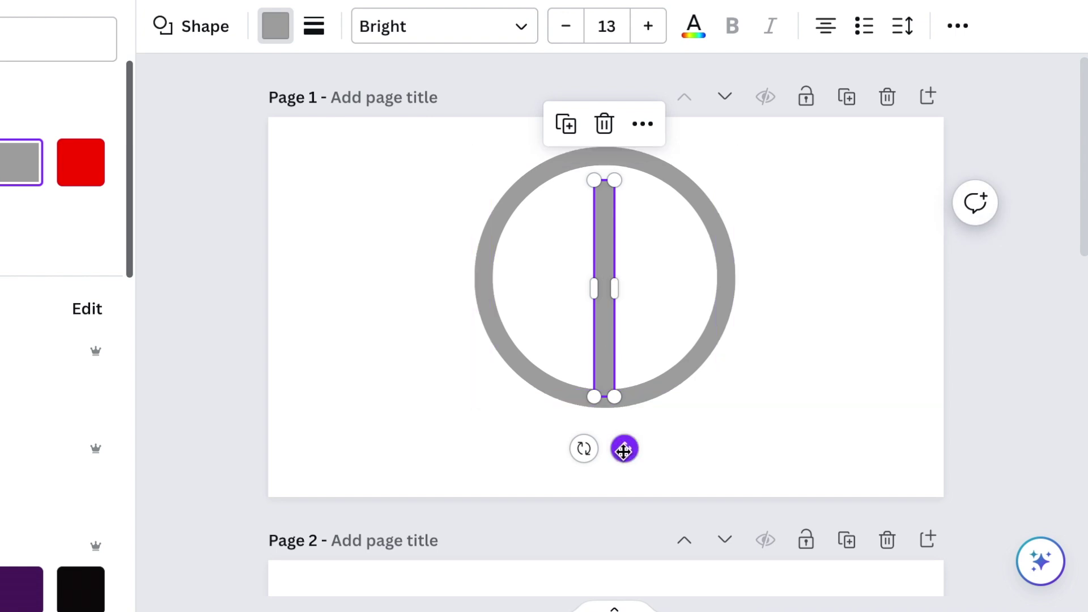
pyautogui.moveTo(625, 451); pyautogui.dragTo(626, 448)
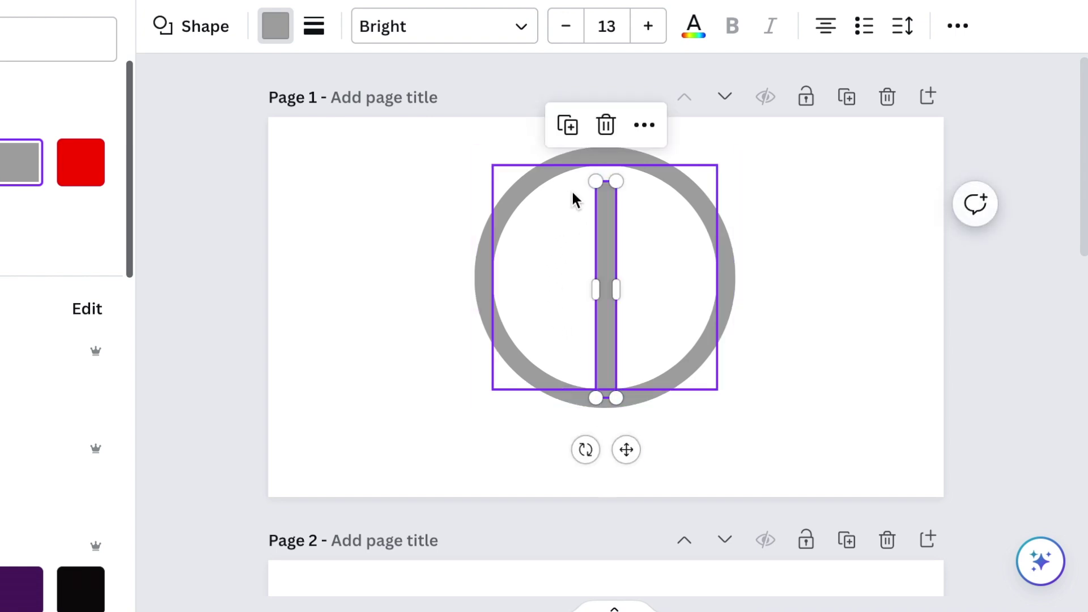
pyautogui.click(858, 377)
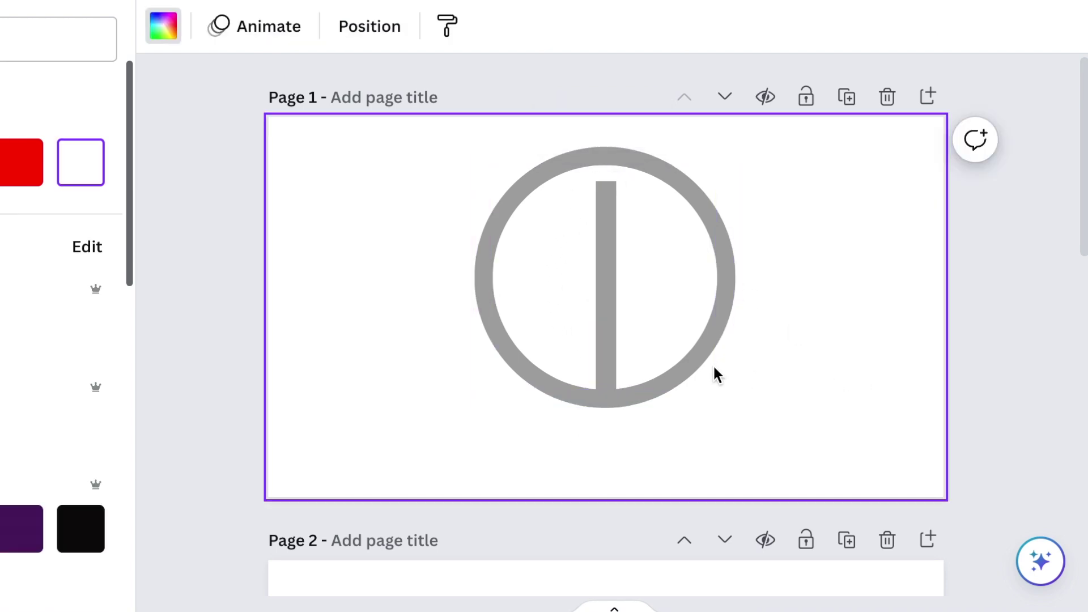
pyautogui.click(600, 304)
# Duplicate the vertical bar and reshape the copy into a short horizontal bar on the ring's right side.
pyautogui.click(567, 127)
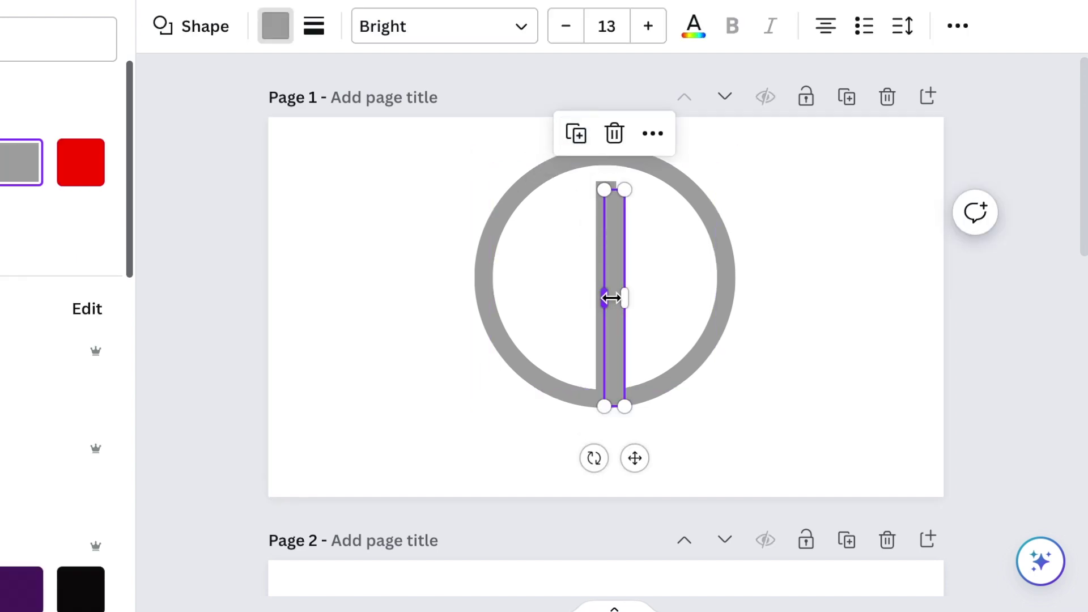
pyautogui.moveTo(624, 298); pyautogui.dragTo(679, 300)
pyautogui.moveTo(641, 406); pyautogui.dragTo(639, 215)
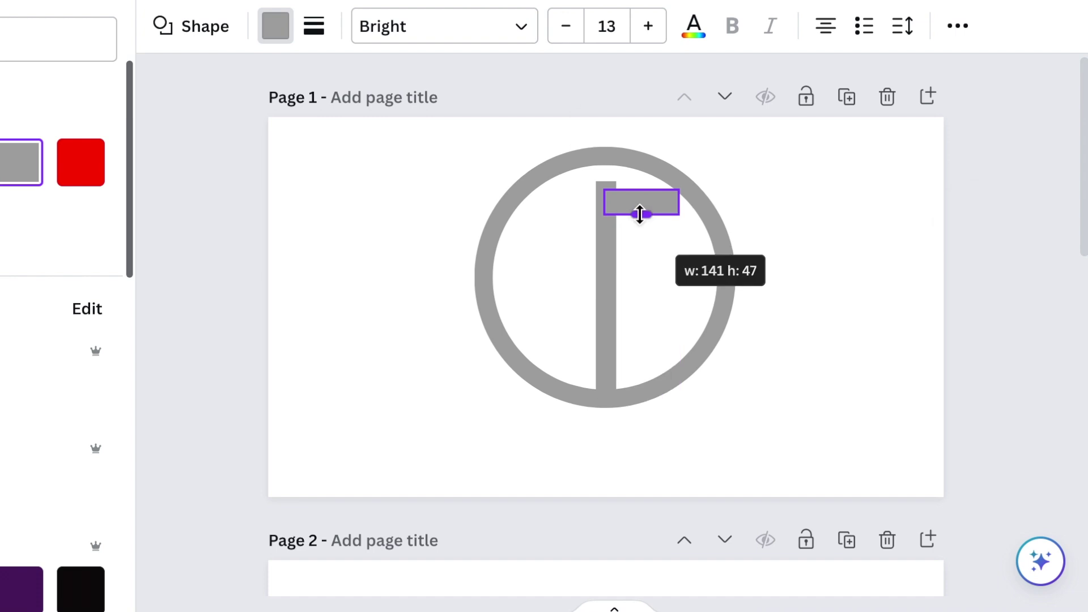
pyautogui.moveTo(662, 264); pyautogui.dragTo(711, 349)
pyautogui.click(792, 388)
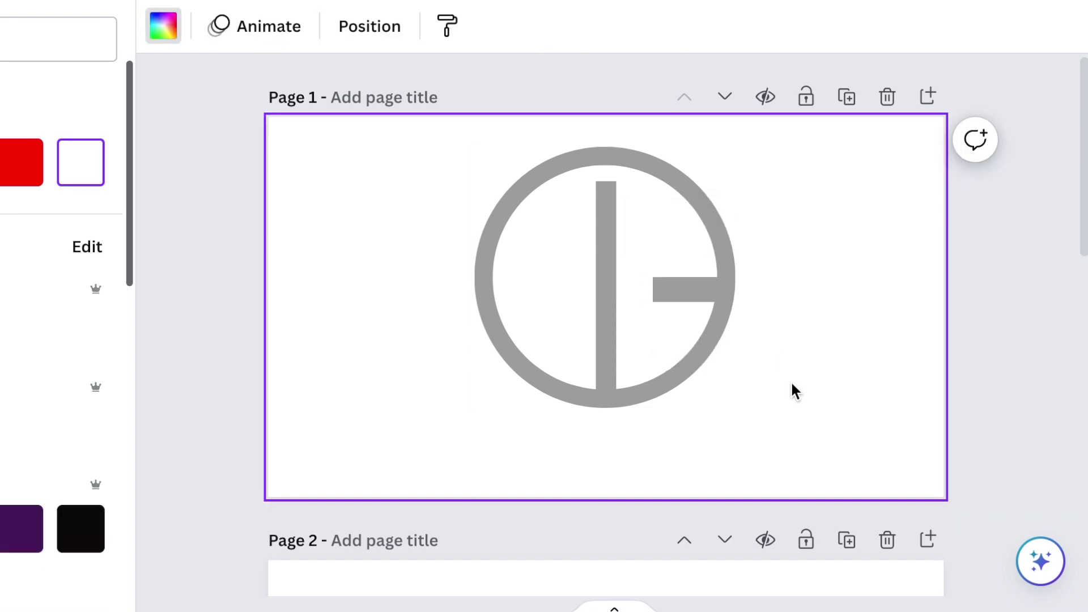
pyautogui.click(698, 286)
pyautogui.moveTo(694, 277); pyautogui.dragTo(694, 280)
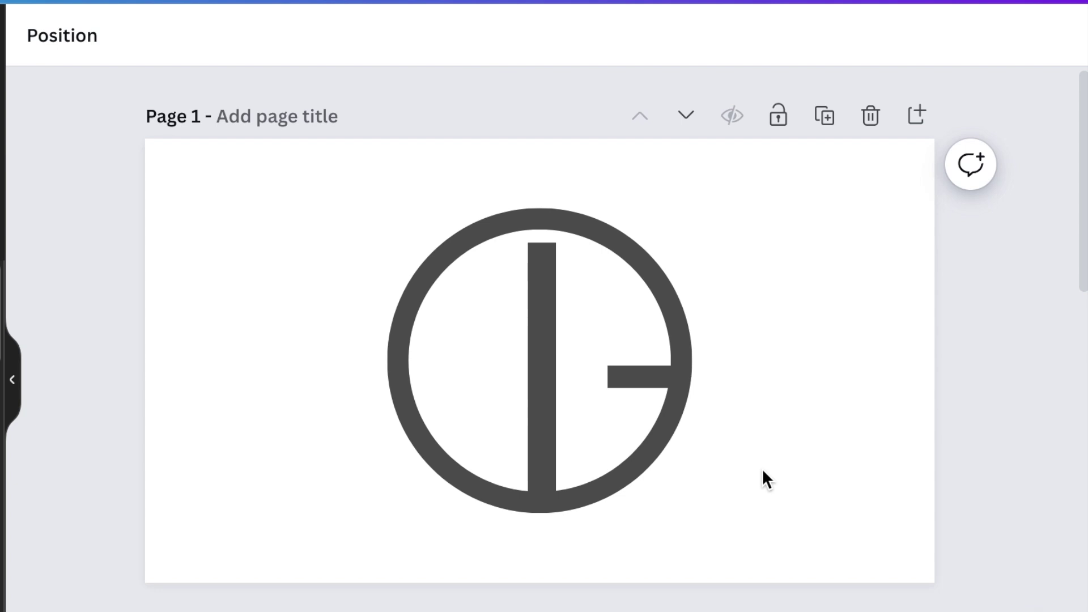
pyautogui.press('r')
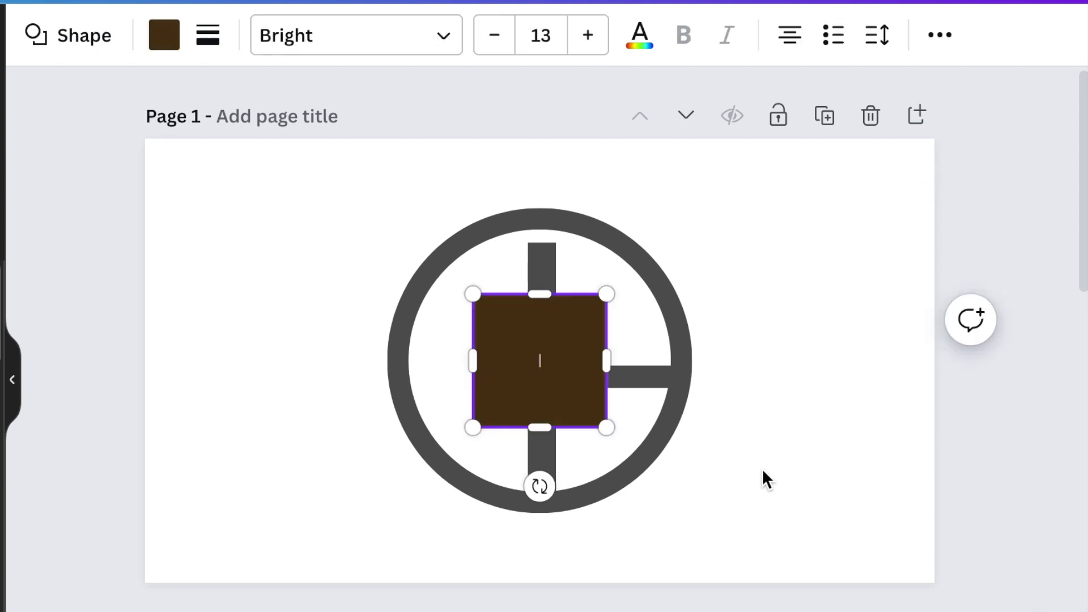
# Fill the new square white and stretch it into a wide, flat masking strip.
pyautogui.click(163, 44)
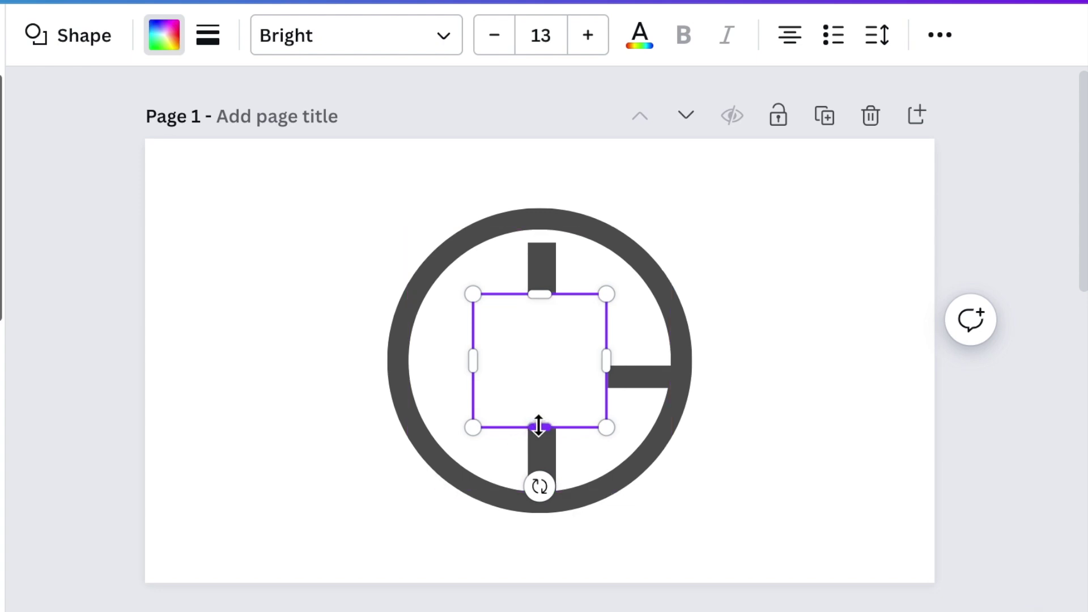
pyautogui.moveTo(539, 426); pyautogui.dragTo(540, 345)
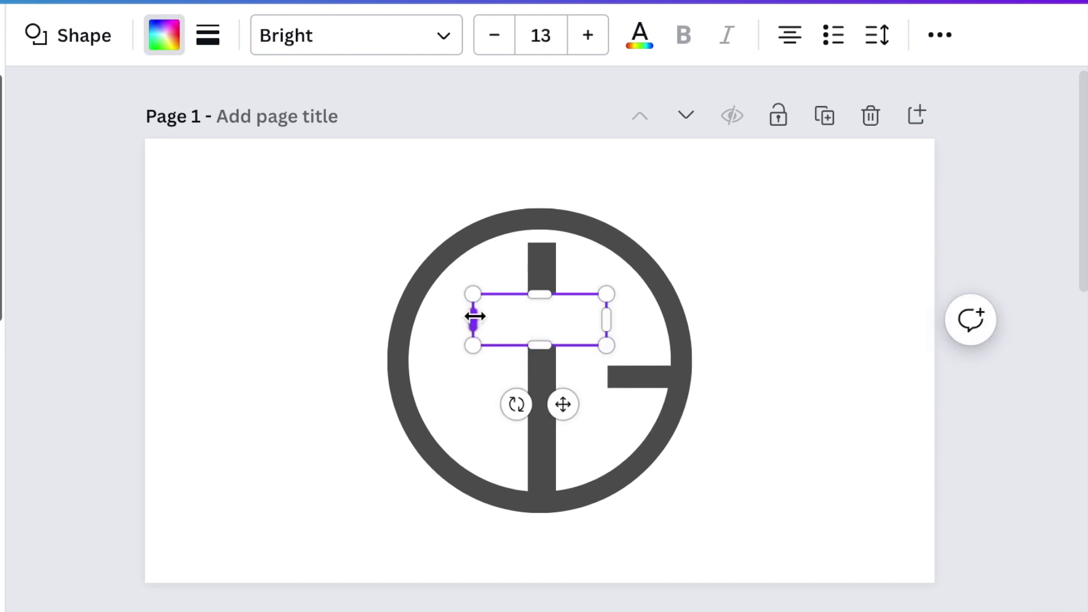
pyautogui.moveTo(475, 316); pyautogui.dragTo(376, 306)
pyautogui.moveTo(607, 320); pyautogui.dragTo(703, 323)
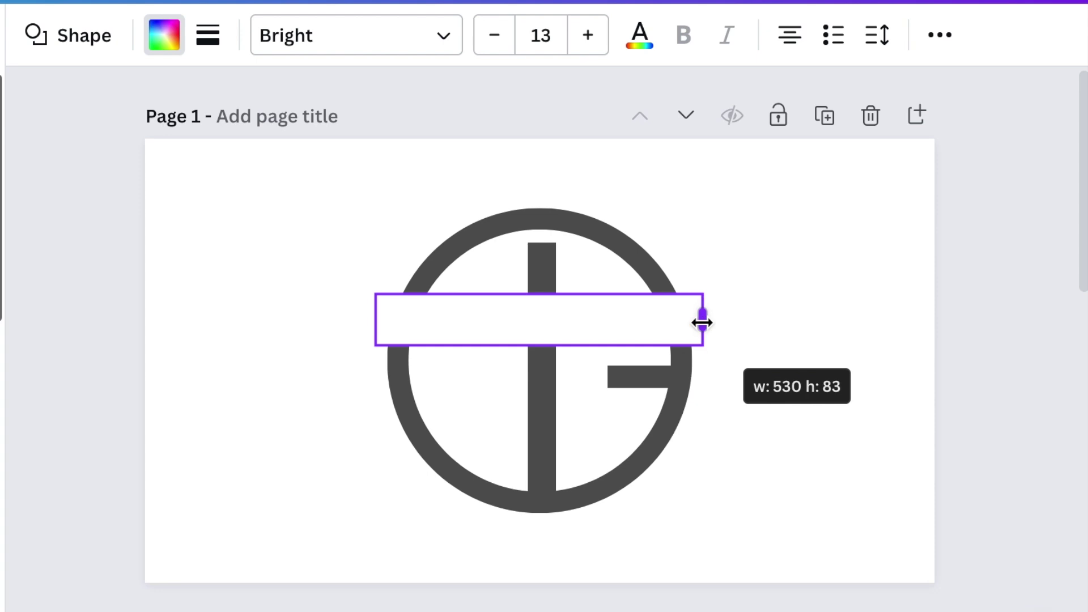
# Duplicate the strip to mask the ring's left side and shrink the original over its upper right.
pyautogui.click(580, 317)
pyautogui.click(496, 256)
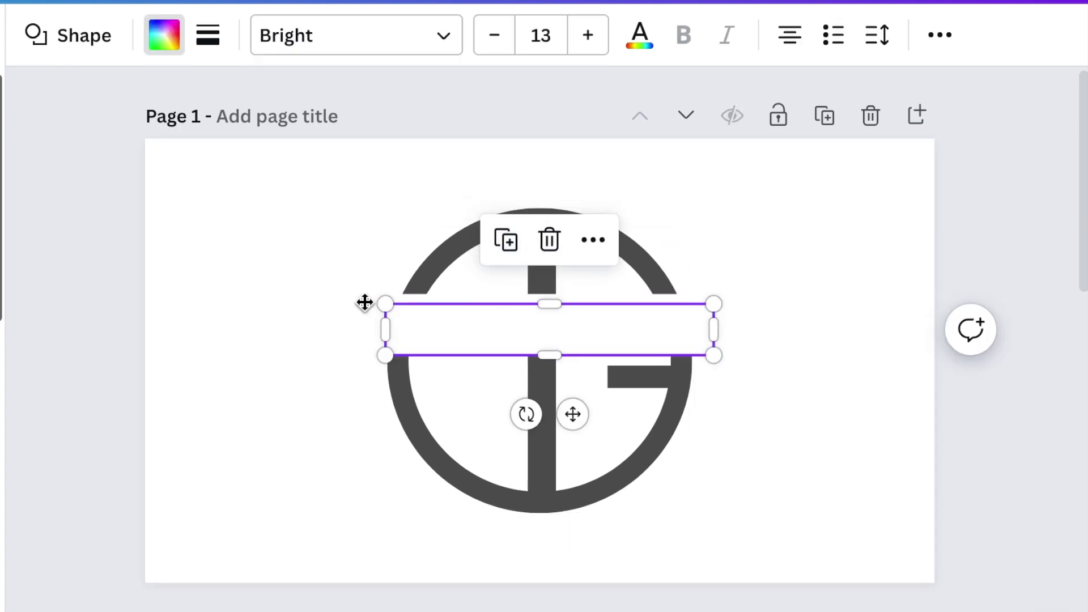
pyautogui.moveTo(400, 309); pyautogui.dragTo(230, 304)
pyautogui.click(533, 325)
pyautogui.moveTo(376, 320); pyautogui.dragTo(657, 366)
pyautogui.click(804, 434)
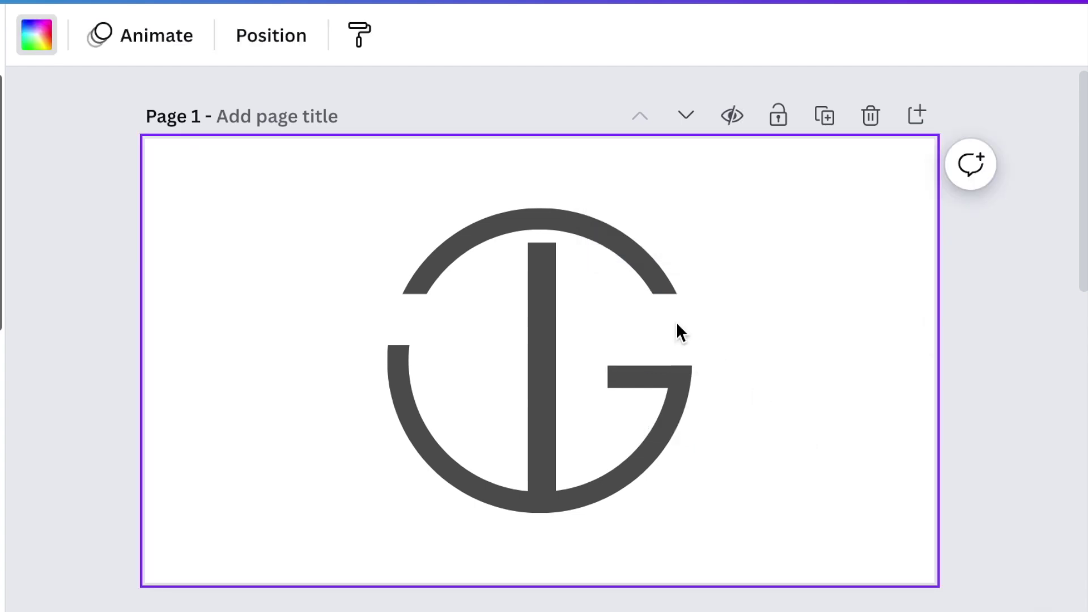
pyautogui.click(410, 309)
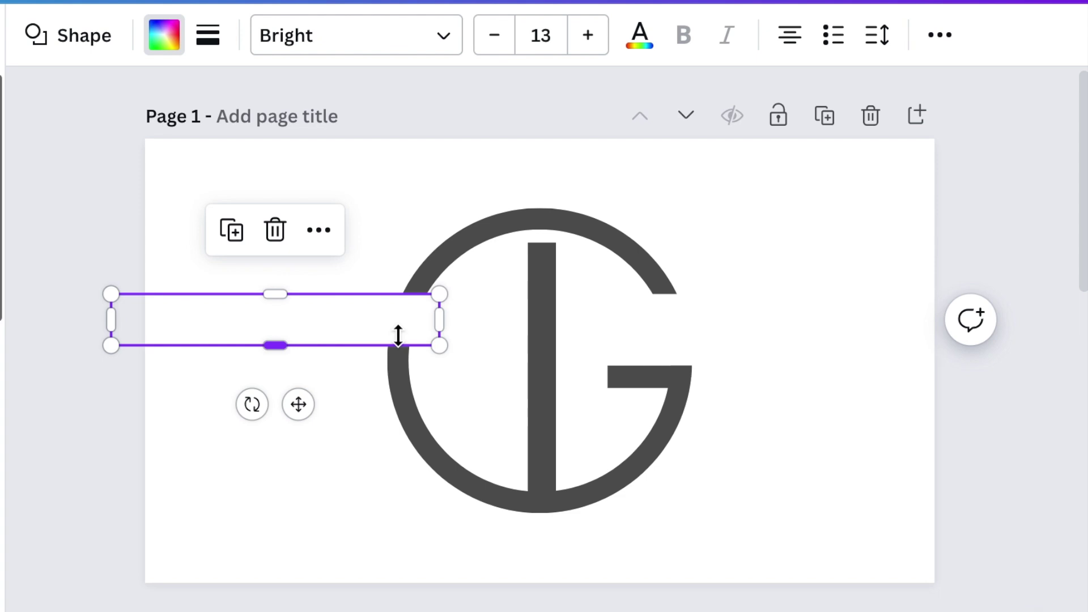
pyautogui.click(777, 448)
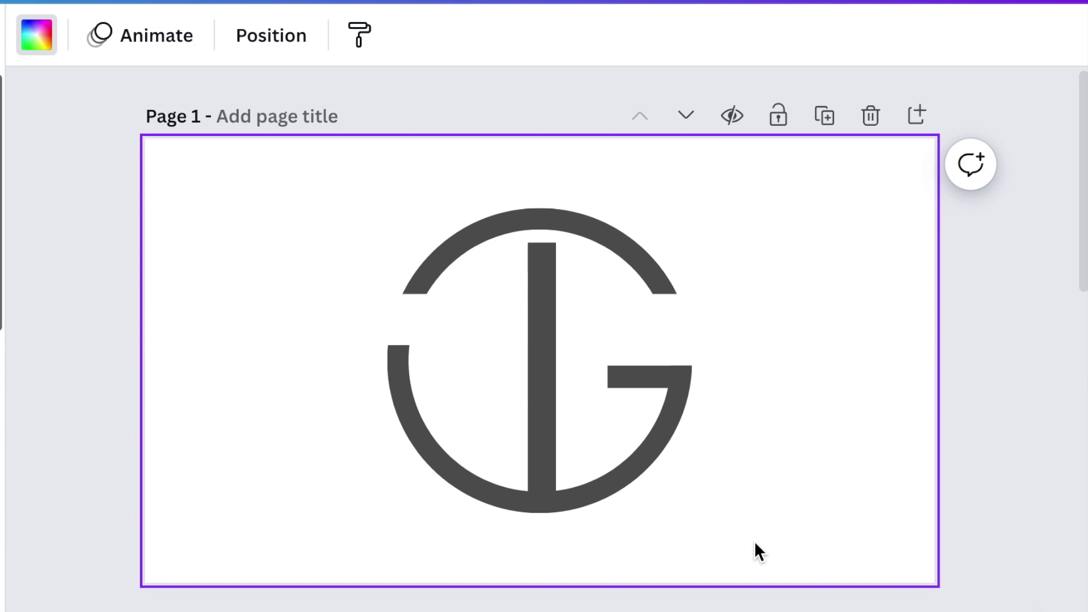
pyautogui.moveTo(180, 200); pyautogui.dragTo(745, 547)
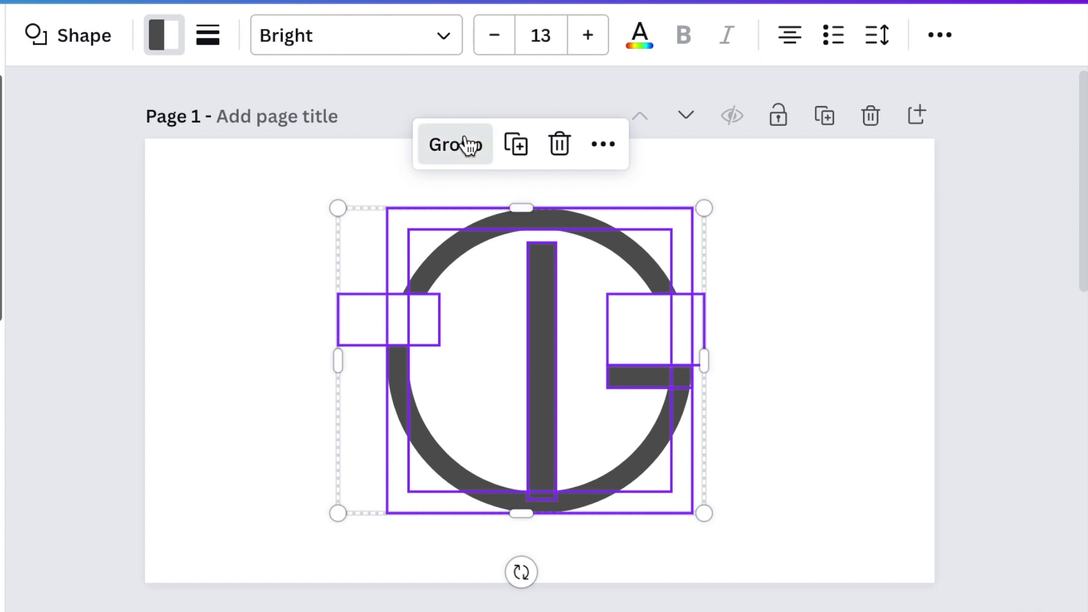
# Group the emblem shapes and place an enlarged text box centred beneath the emblem.
pyautogui.click(469, 145)
pyautogui.click(621, 525)
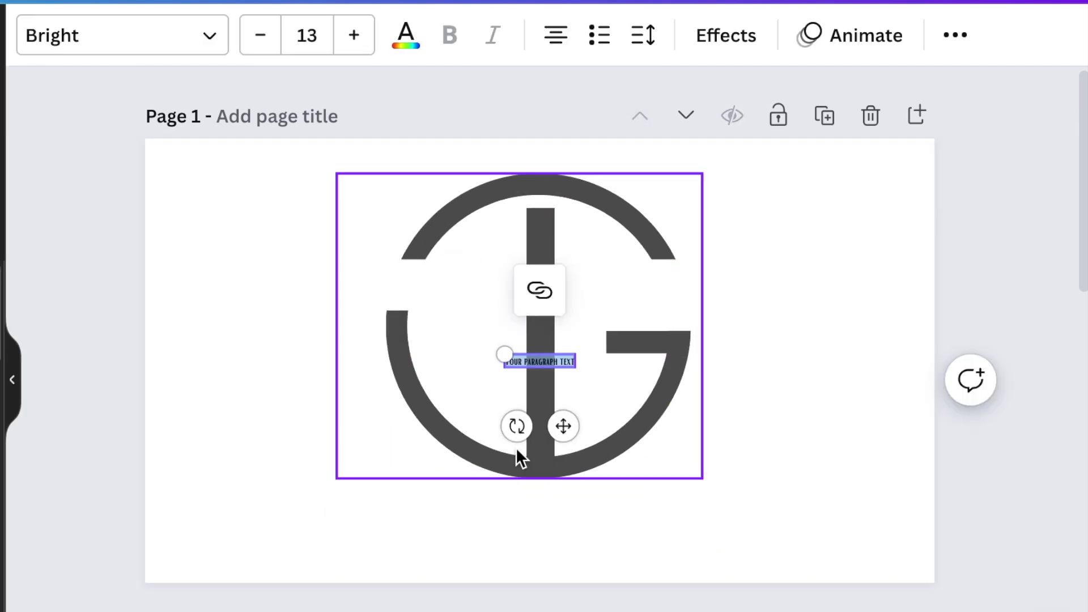
pyautogui.moveTo(563, 426); pyautogui.dragTo(565, 578)
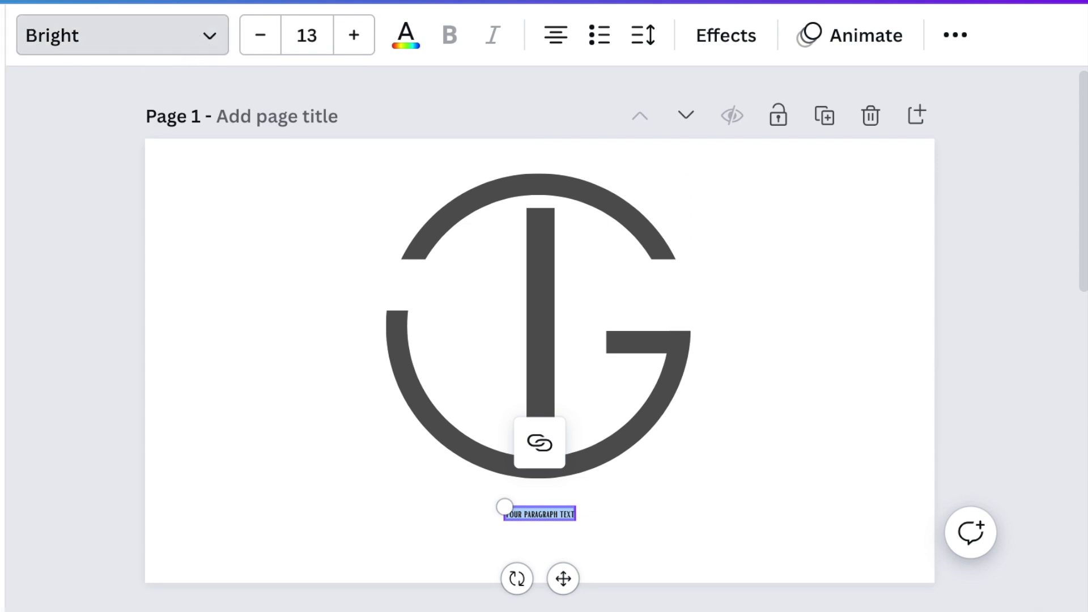
pyautogui.press('Escape')
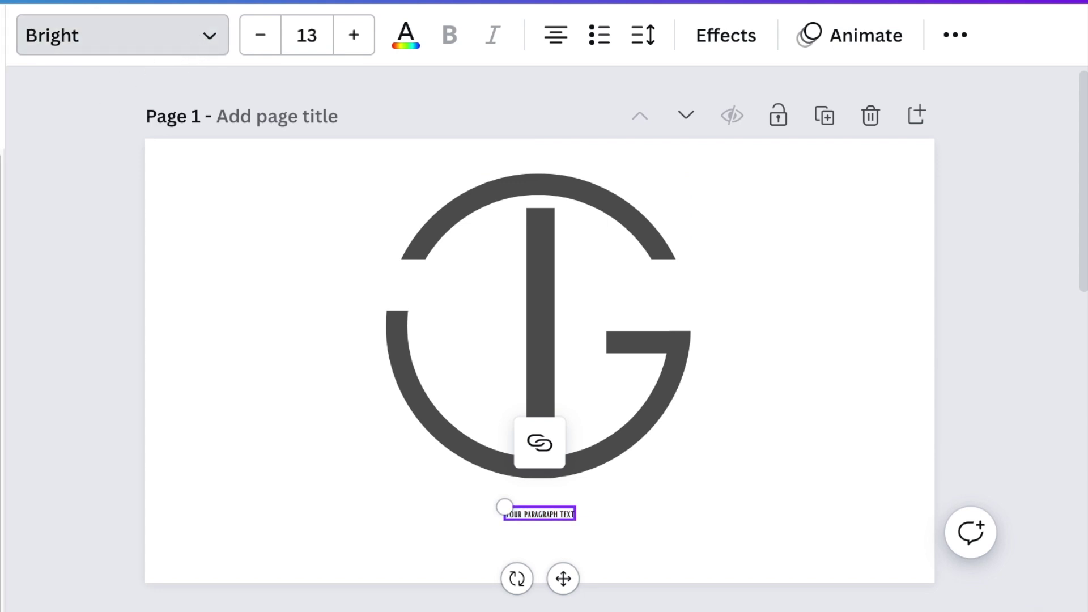
pyautogui.moveTo(504, 507); pyautogui.dragTo(192, 471)
pyautogui.moveTo(404, 575); pyautogui.dragTo(552, 594)
# Enter 'TRUEDEAL GLOBAL' as the subtitle and spread its letters widely apart.
pyautogui.write('TRUDEAL GLOBAL')
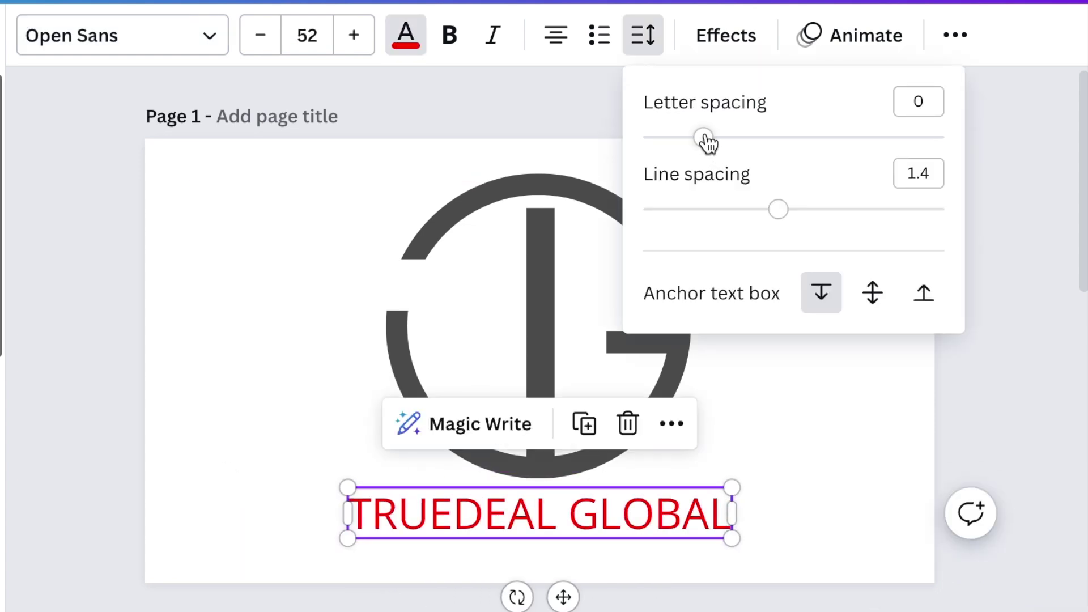
pyautogui.moveTo(706, 138); pyautogui.dragTo(778, 145)
pyautogui.click(255, 338)
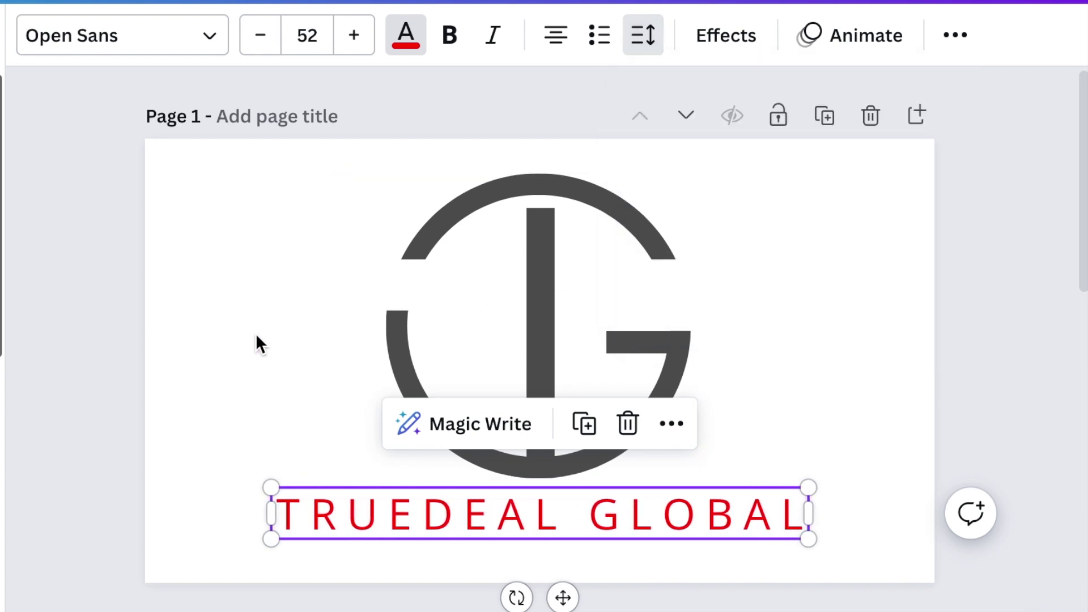
pyautogui.click(256, 334)
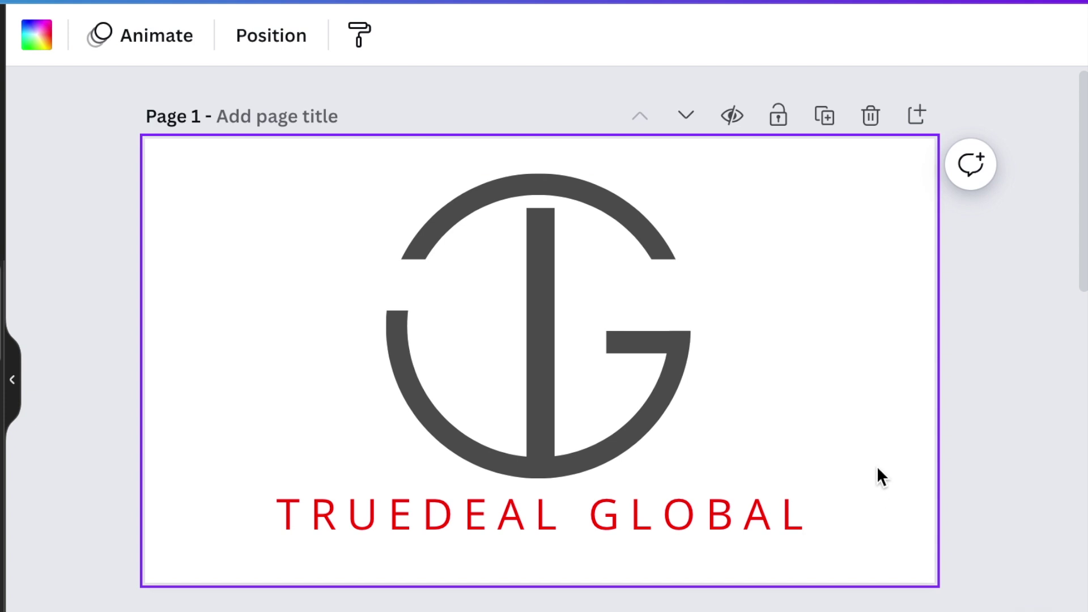
pyautogui.click(706, 514)
# Download the page as a transparent-background PNG and drop the file into remove.bg.
pyautogui.click(834, 530)
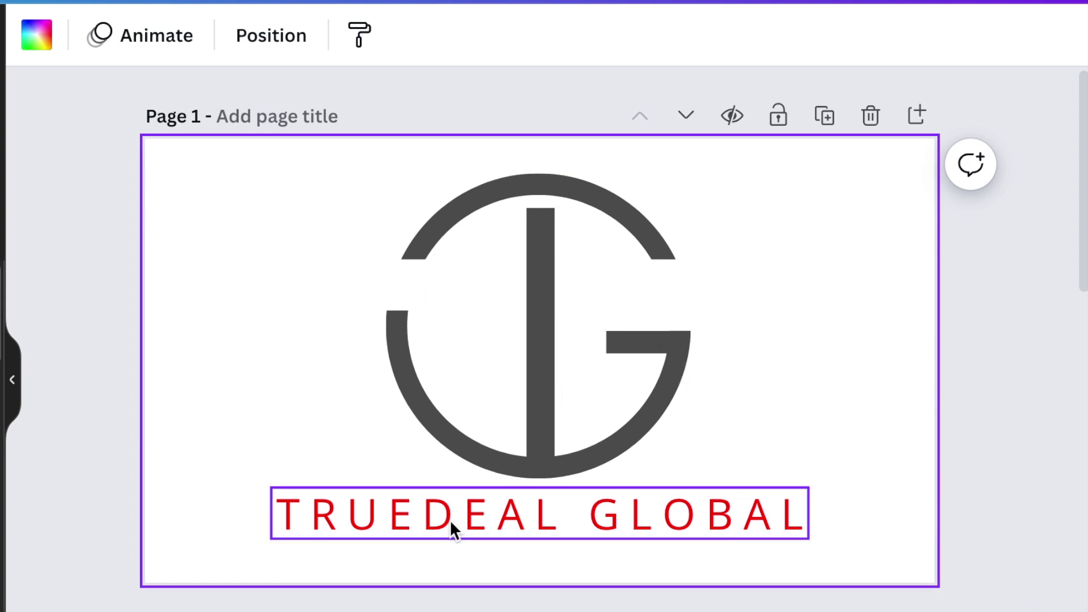
pyautogui.click(1023, 1)
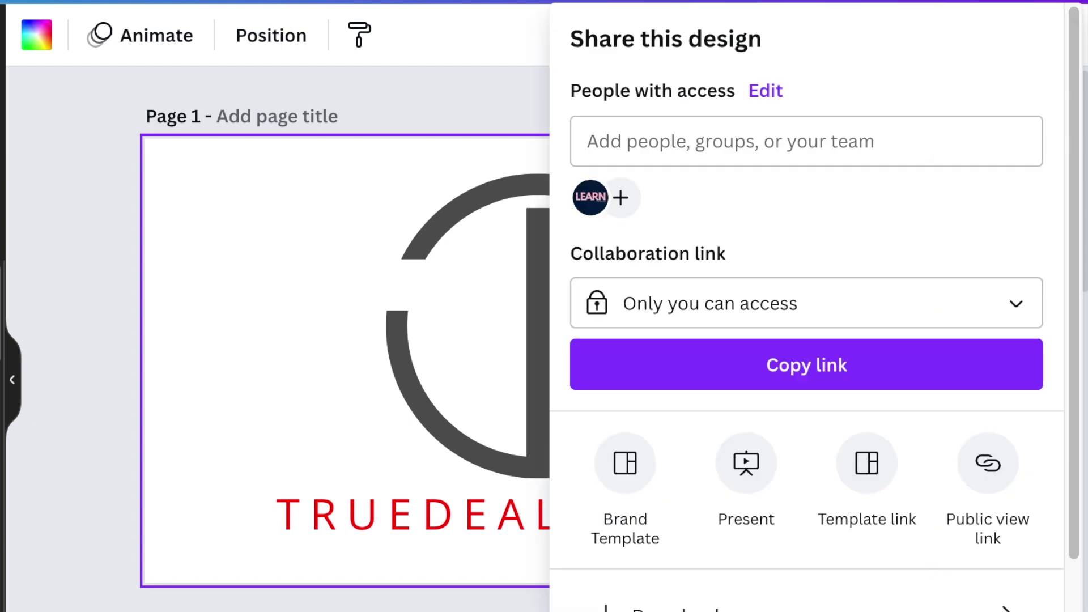
pyautogui.click(762, 592)
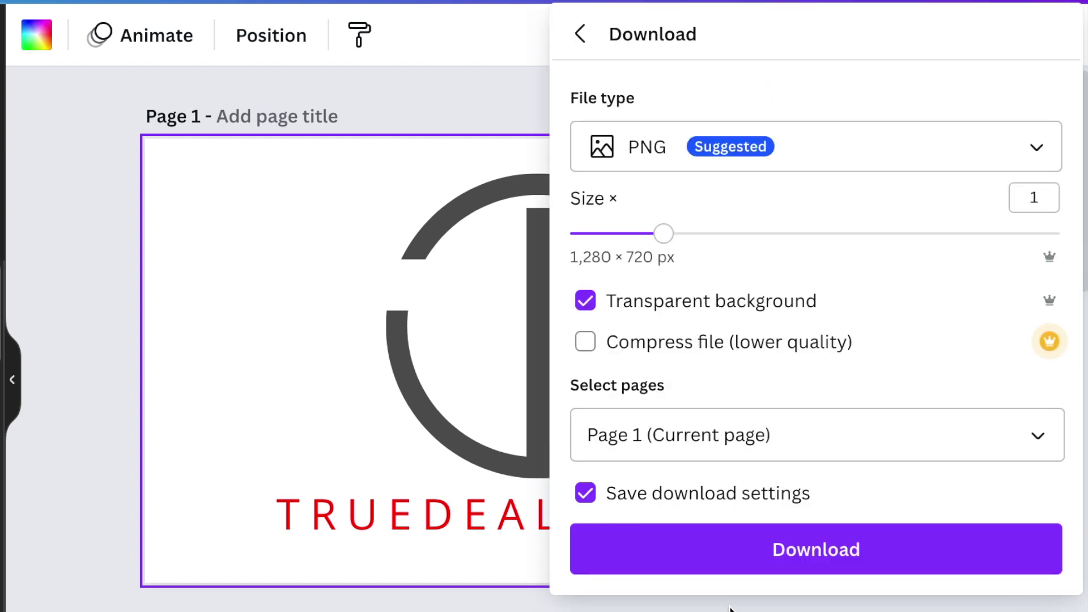
pyautogui.click(689, 540)
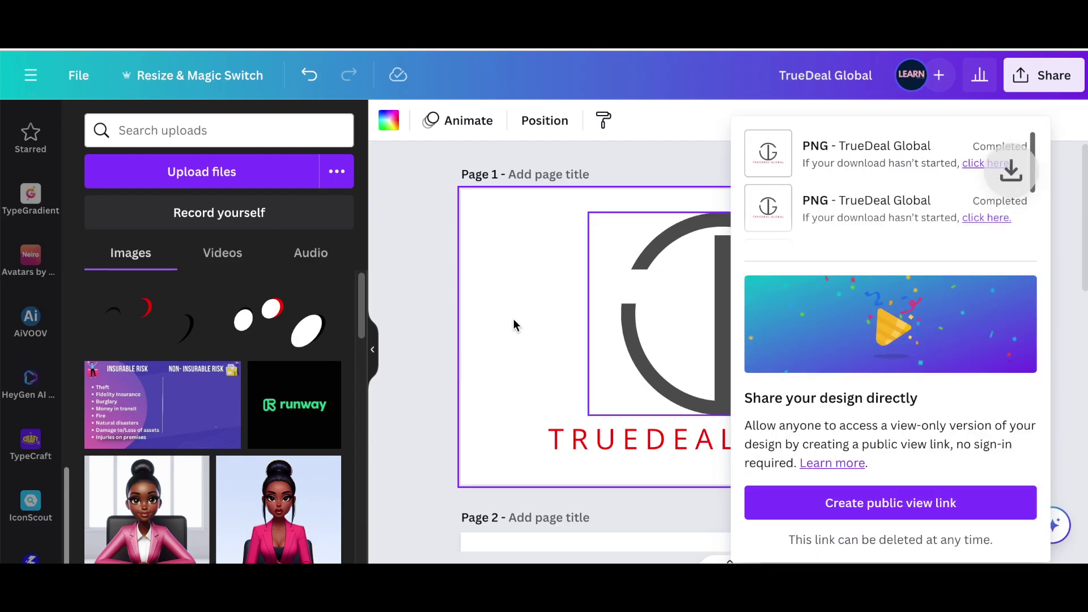
pyautogui.click(499, 344)
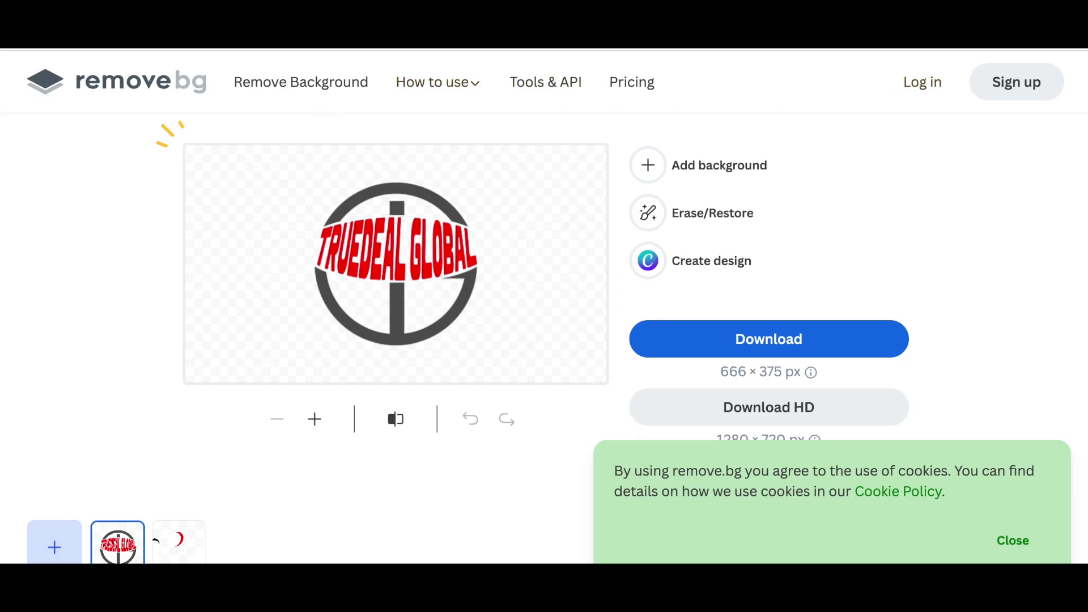
pyautogui.moveTo(862, 128); pyautogui.dragTo(447, 297)
# Download the background-removed logo and open the Black Wall 3D Logo Mockup in Photopea.
pyautogui.click(784, 343)
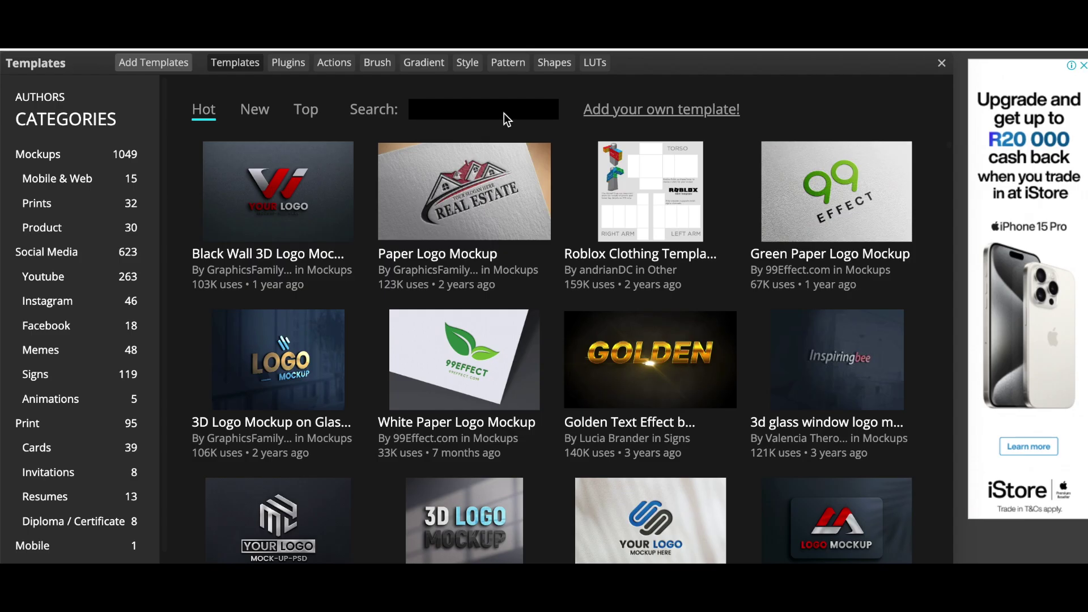
pyautogui.click(286, 255)
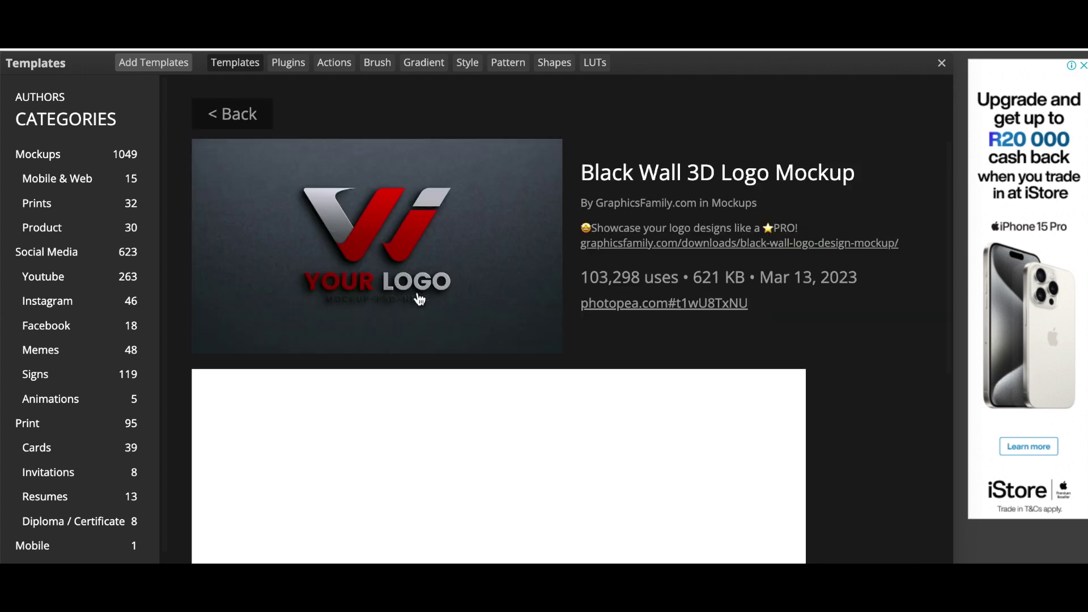
pyautogui.click(674, 308)
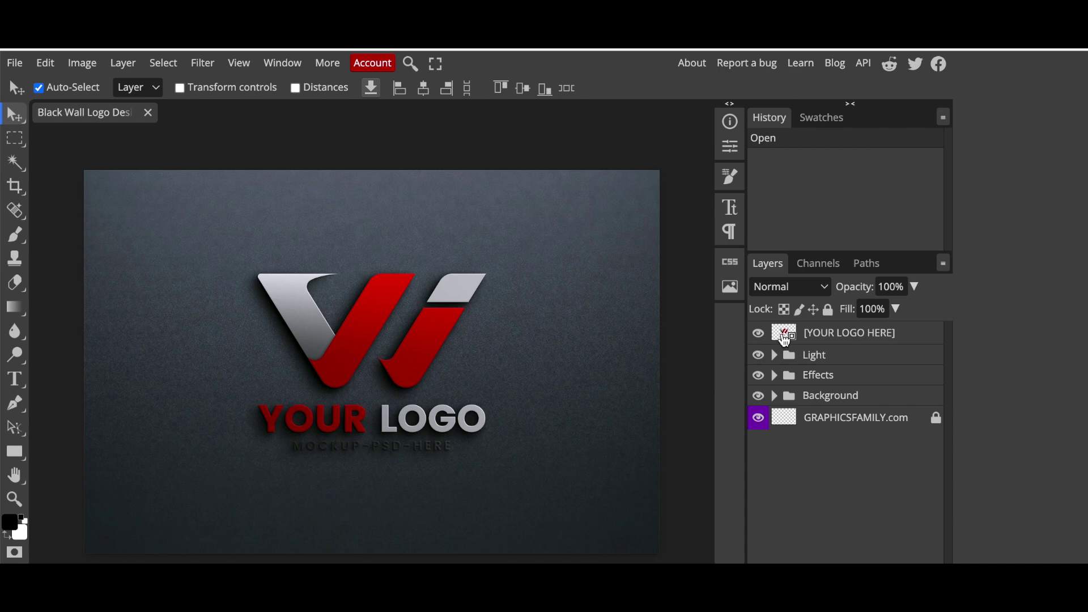
# Replace the [YOUR LOGO HERE] placeholder with the TrueDeal logo, enlarged to fill the smart object.
pyautogui.click(785, 339)
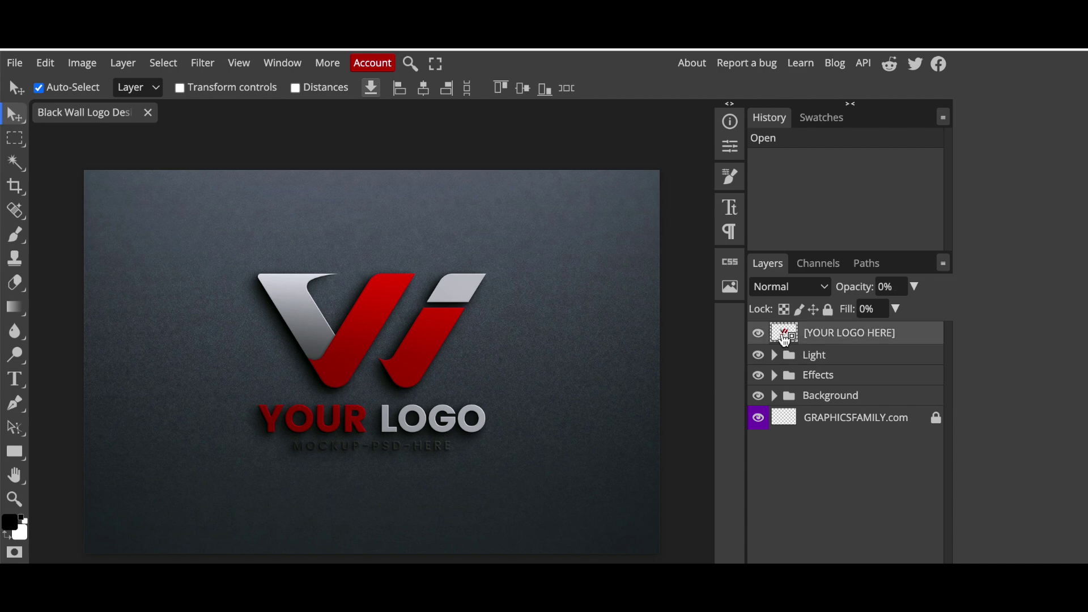
pyautogui.doubleClick(785, 339)
pyautogui.click(758, 333)
pyautogui.click(951, 52)
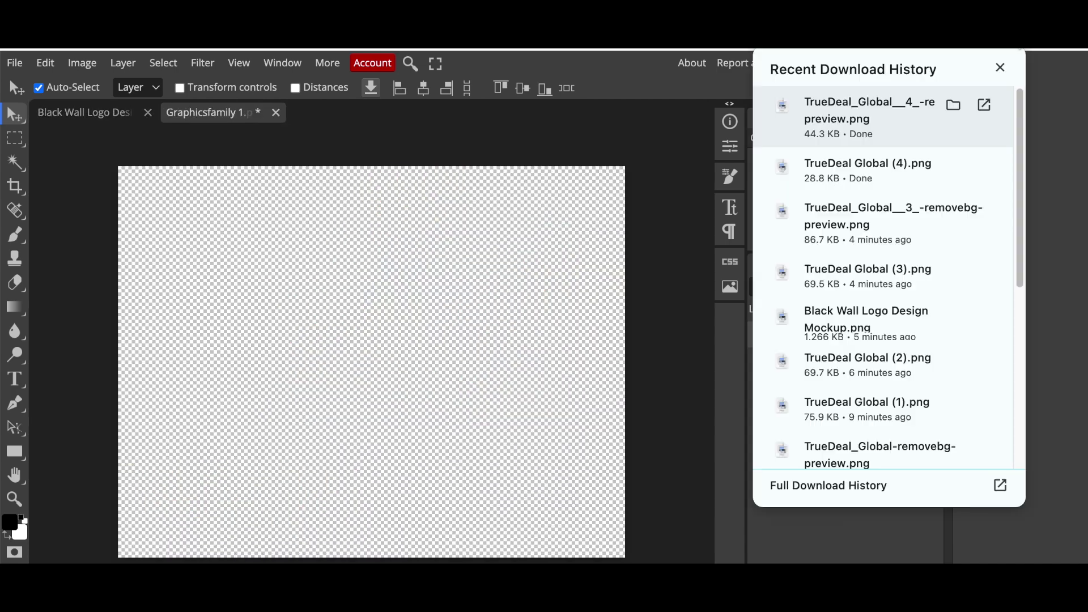
pyautogui.moveTo(888, 109); pyautogui.dragTo(285, 400)
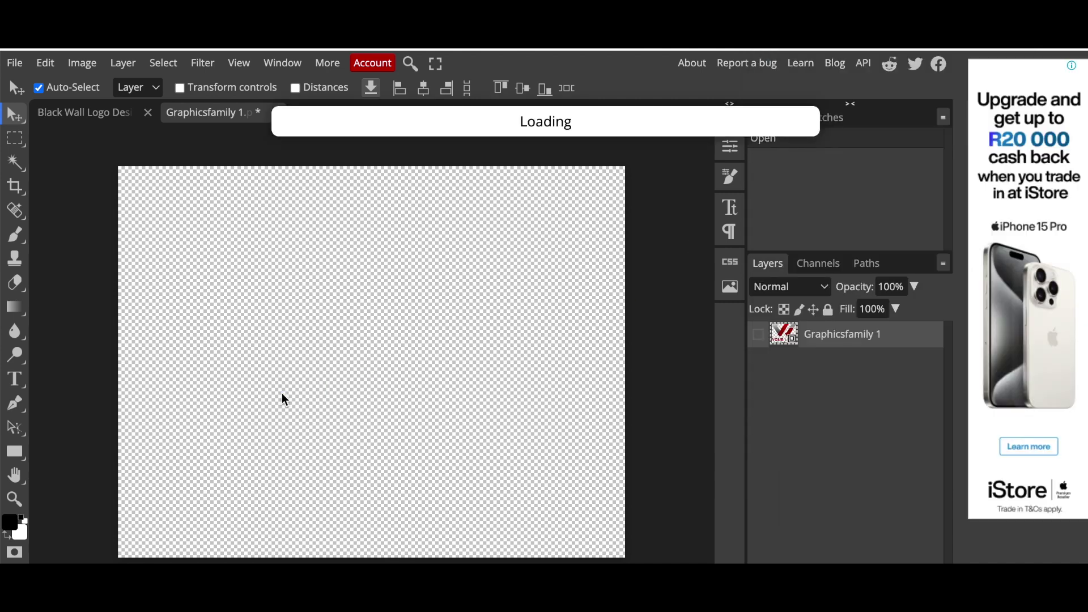
pyautogui.moveTo(425, 348); pyautogui.dragTo(457, 384)
pyautogui.moveTo(501, 415); pyautogui.dragTo(595, 460)
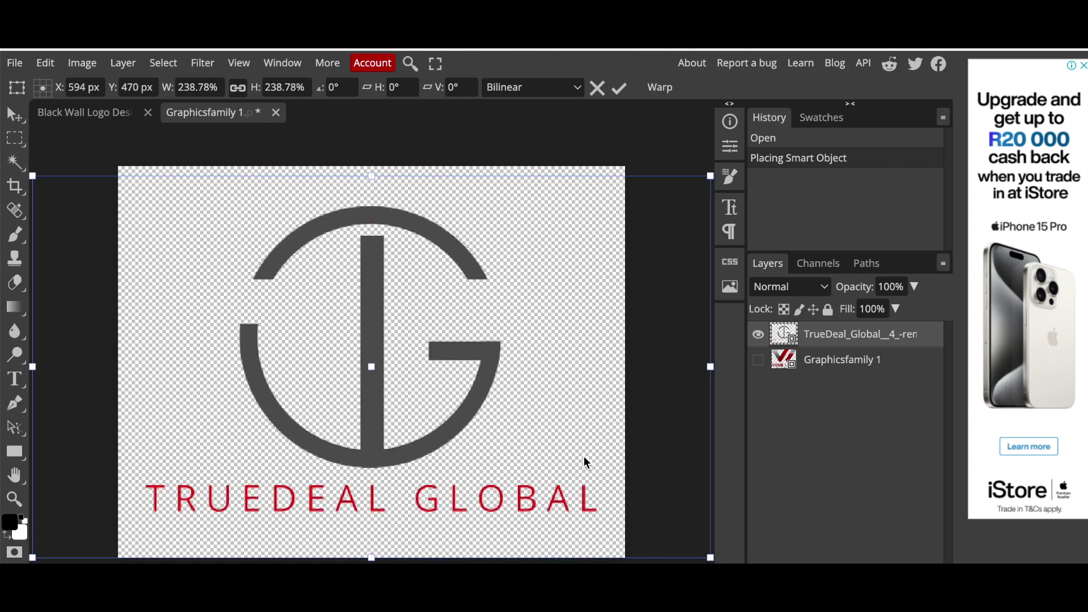
pyautogui.press('Return')
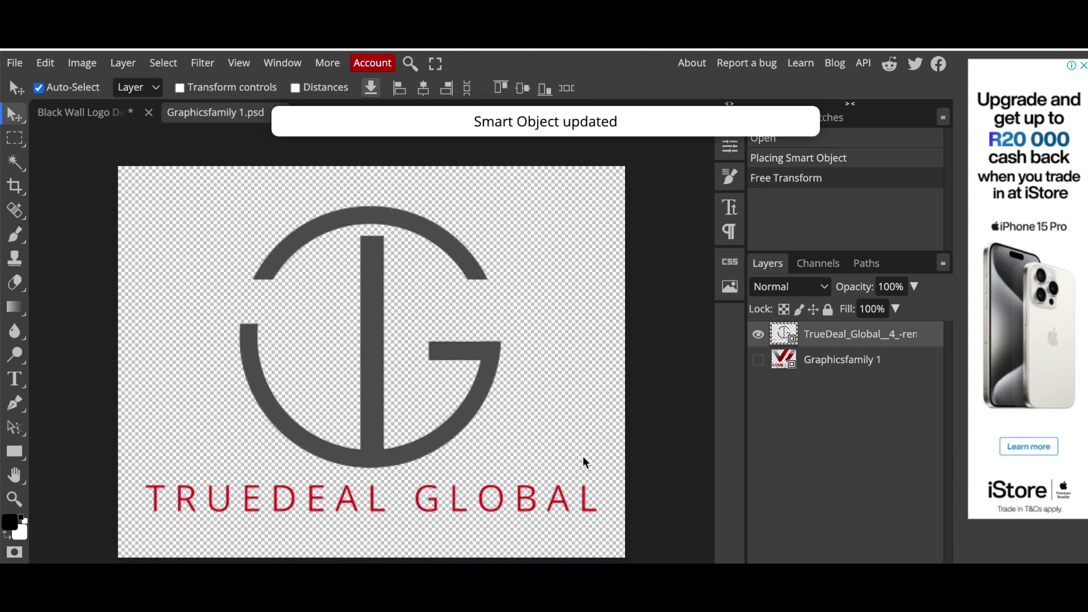
pyautogui.click(46, 119)
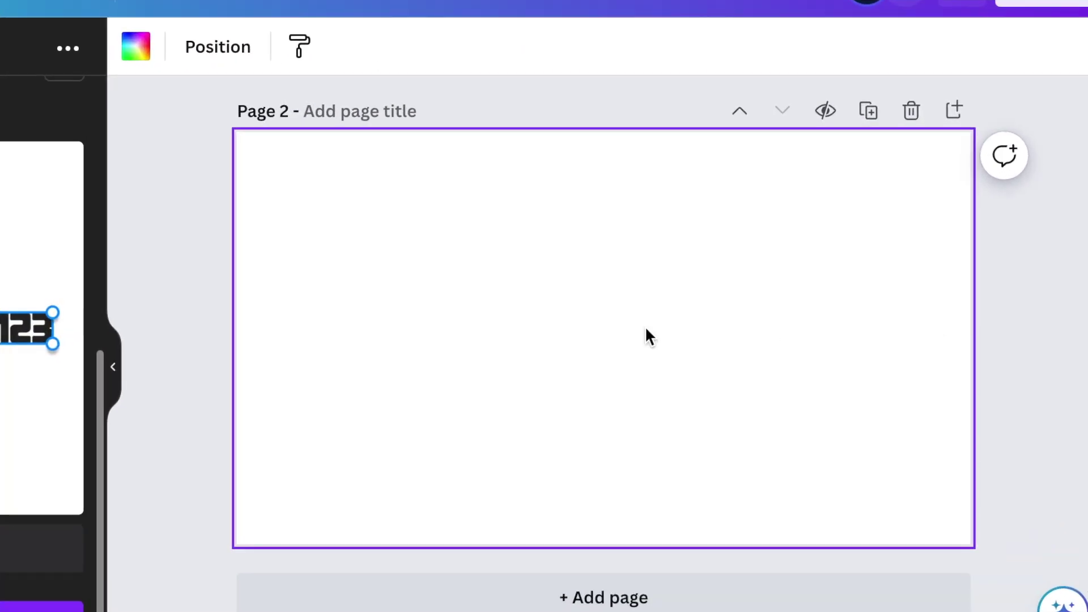
# Add a black circle, narrow it into an ellipse, and rotate it about 25 degrees.
pyautogui.press('c')
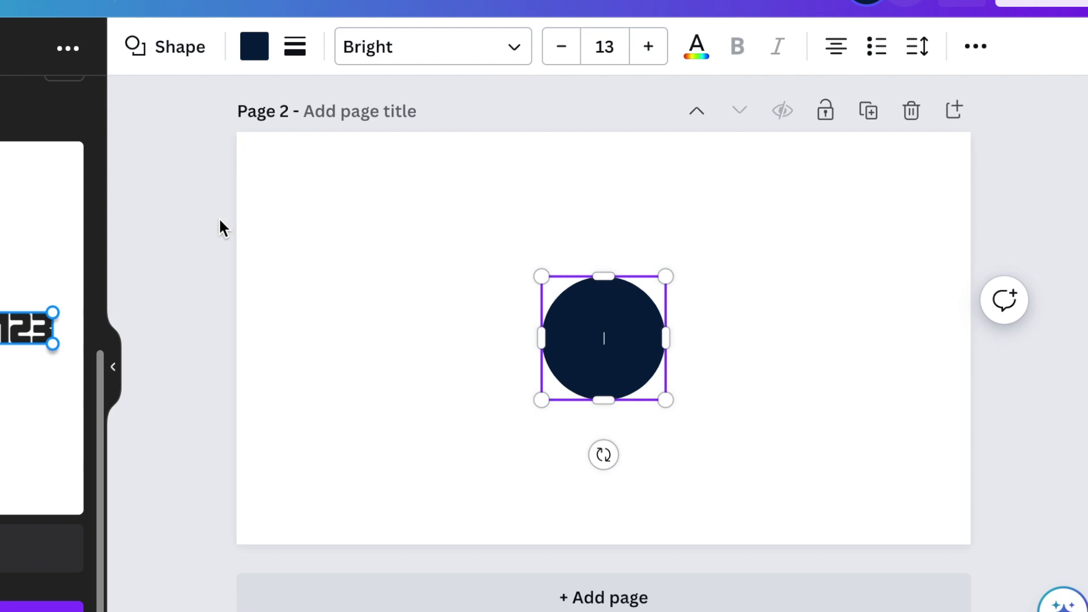
pyautogui.click(255, 48)
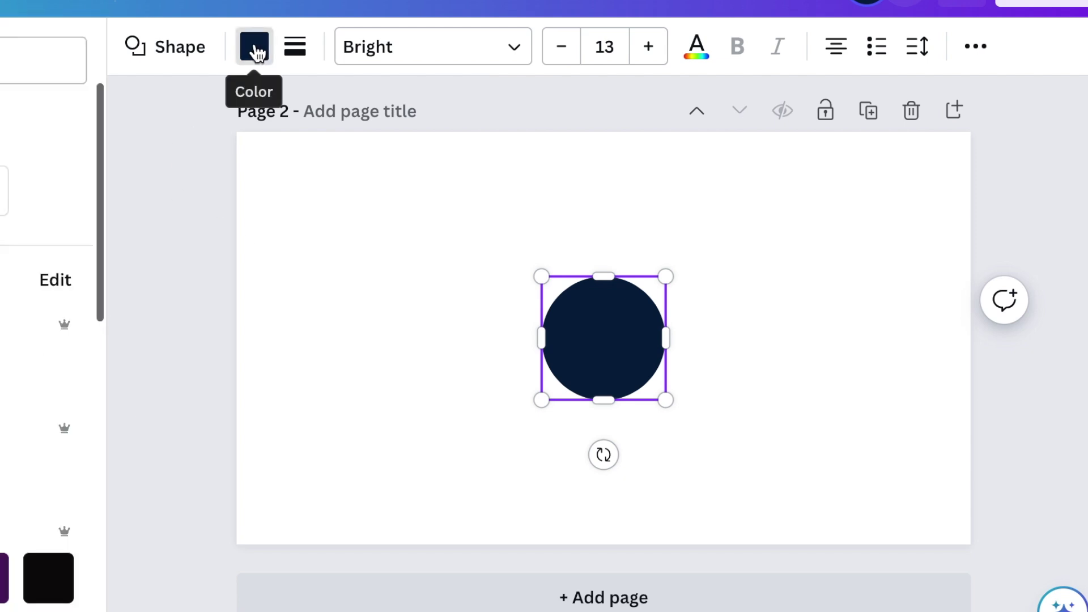
pyautogui.click(48, 578)
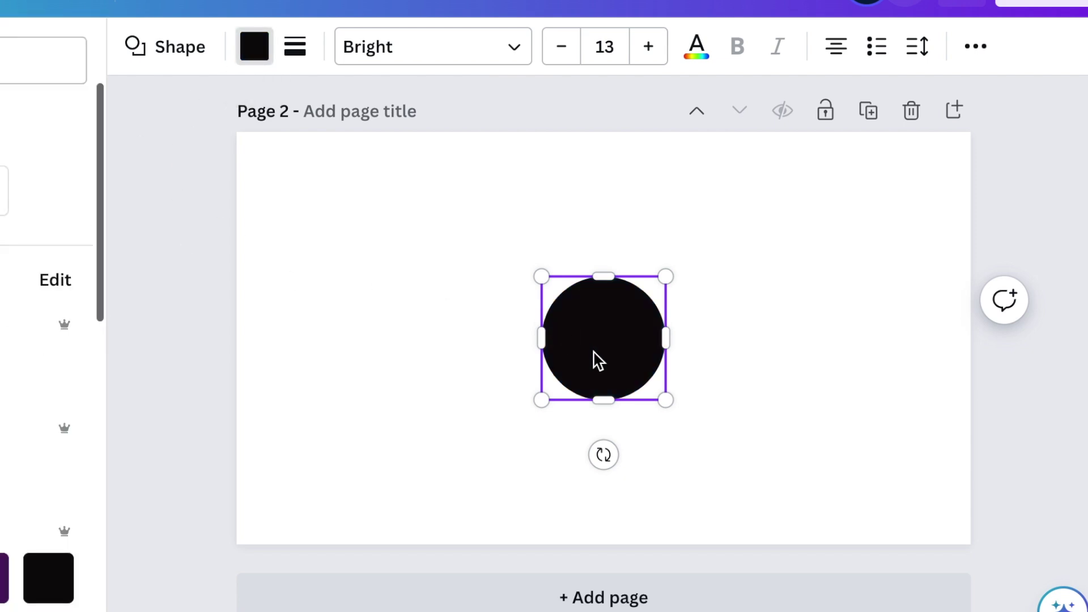
pyautogui.moveTo(667, 349); pyautogui.dragTo(633, 343)
pyautogui.moveTo(587, 455); pyautogui.dragTo(533, 441)
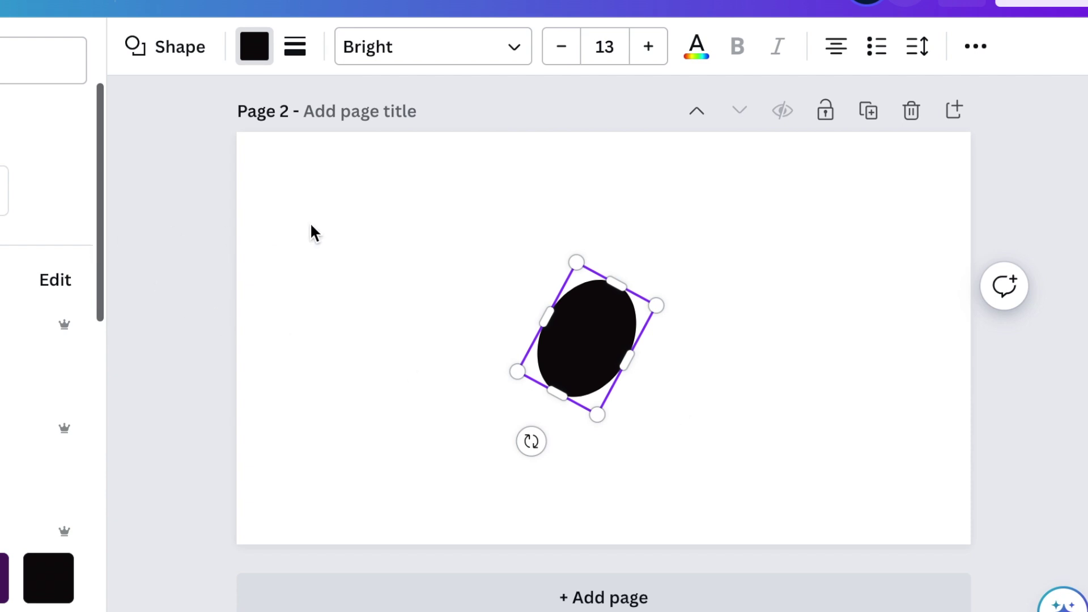
# Offset a copy of the ellipse to the right, make it white, and stretch it taller.
pyautogui.click(685, 375)
pyautogui.click(617, 340)
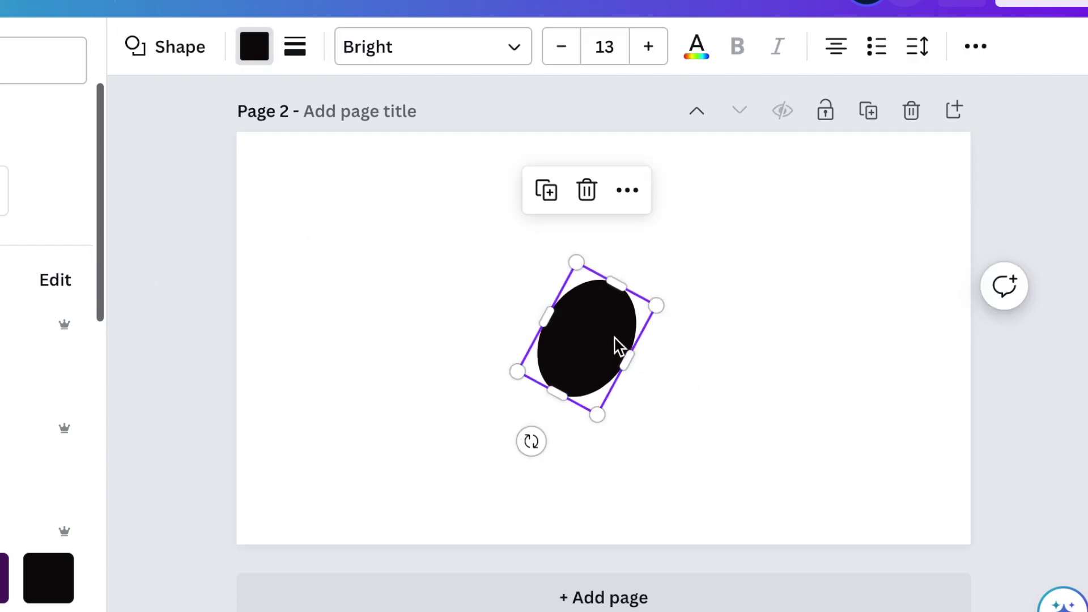
pyautogui.moveTo(618, 345); pyautogui.dragTo(587, 361)
pyautogui.click(5, 192)
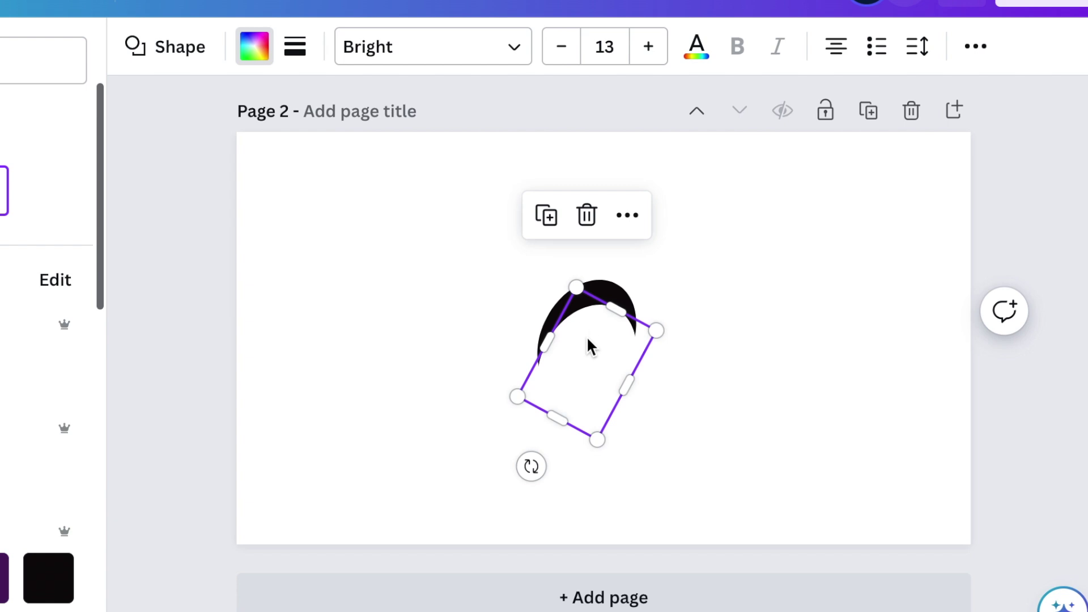
pyautogui.moveTo(616, 306); pyautogui.dragTo(605, 292)
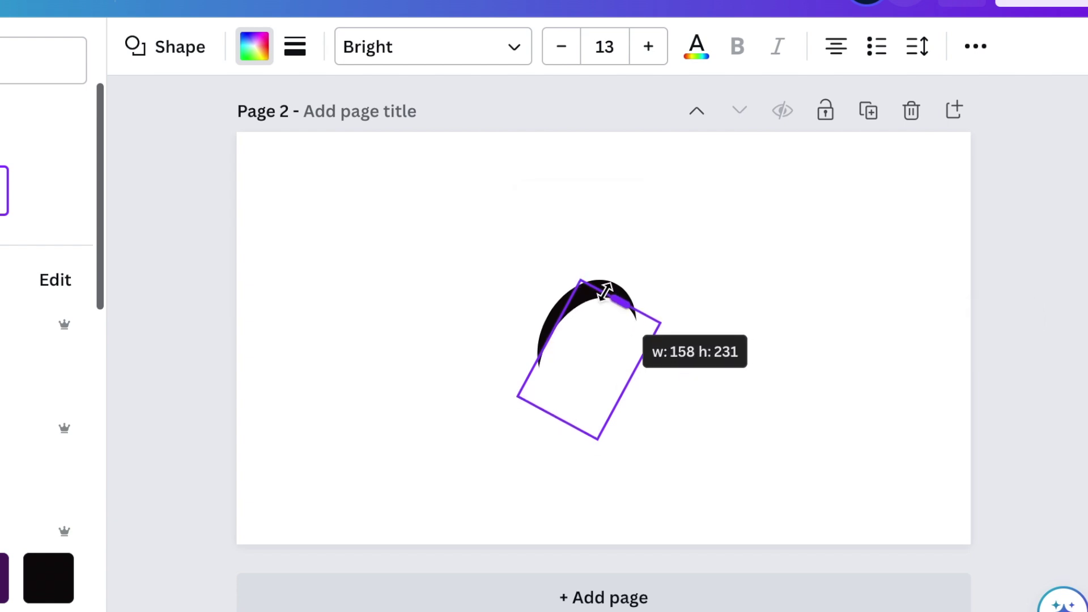
pyautogui.moveTo(605, 292); pyautogui.dragTo(605, 292)
# Select both ellipses and group them into a single crescent swoosh.
pyautogui.click(580, 425)
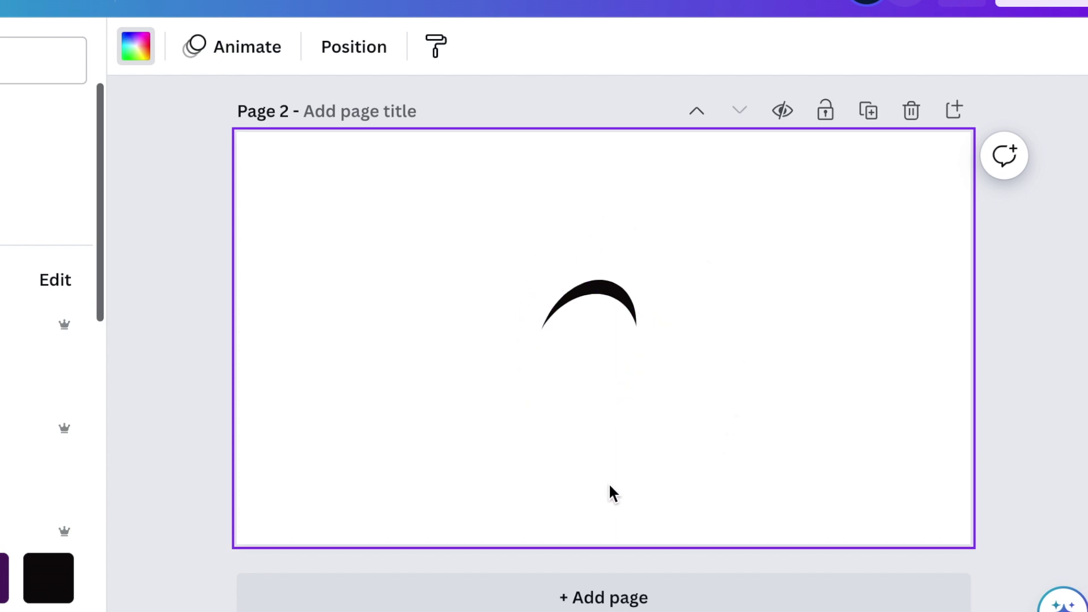
pyautogui.moveTo(464, 278); pyautogui.dragTo(571, 368)
pyautogui.click(540, 211)
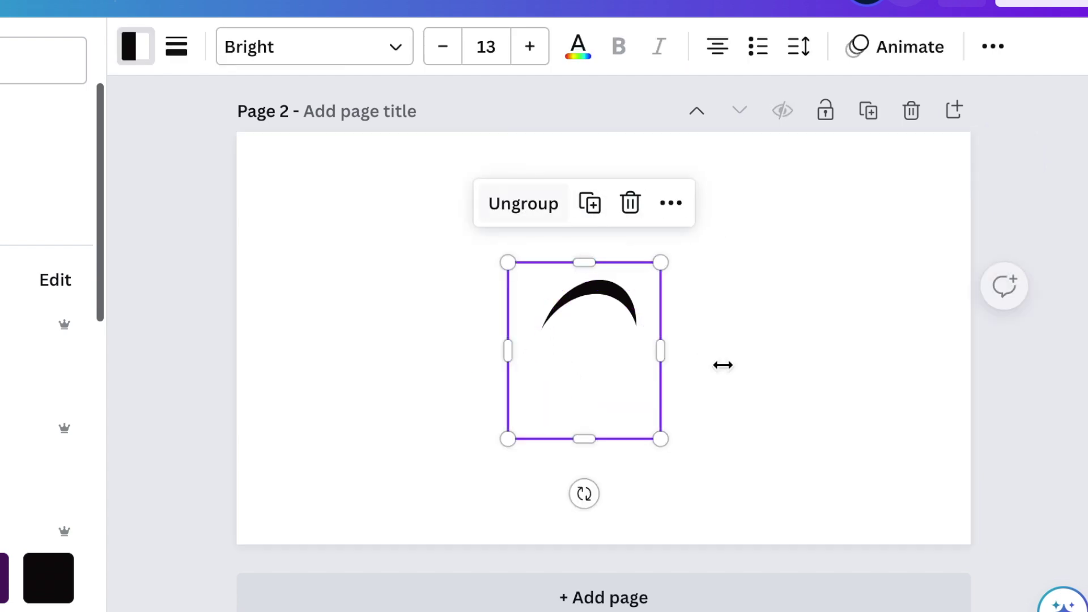
pyautogui.click(758, 417)
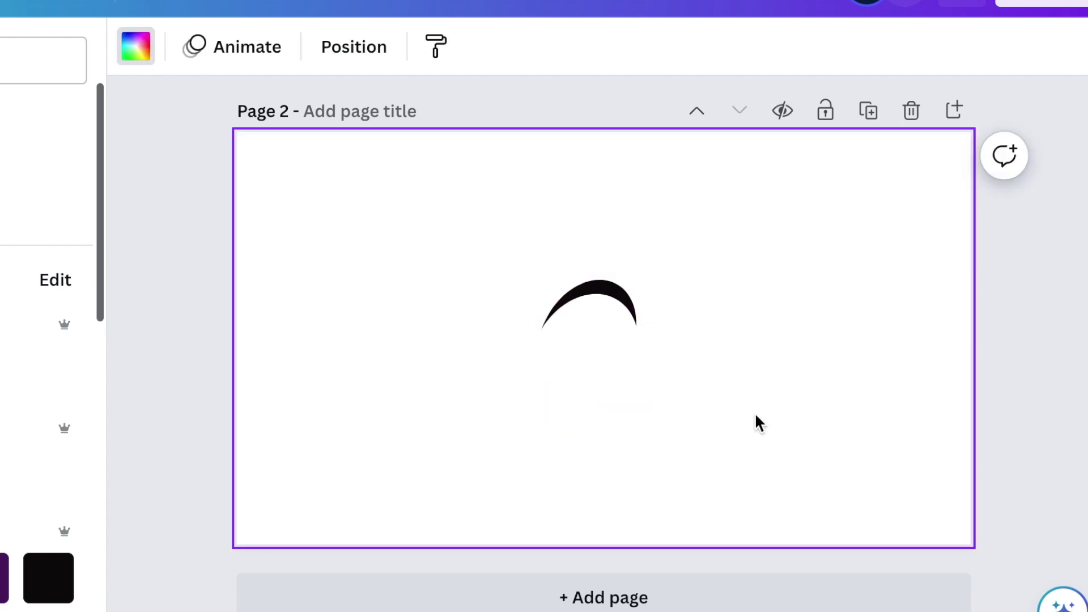
pyautogui.click(602, 336)
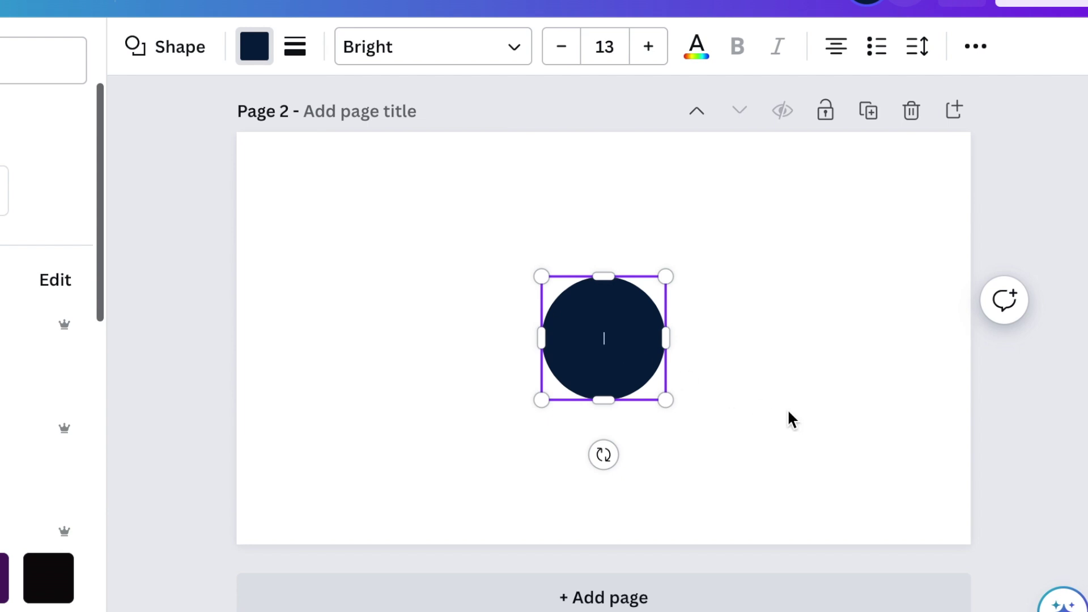
# Move the dark circle off the arc to the right and fill it red.
pyautogui.moveTo(607, 360); pyautogui.dragTo(746, 384)
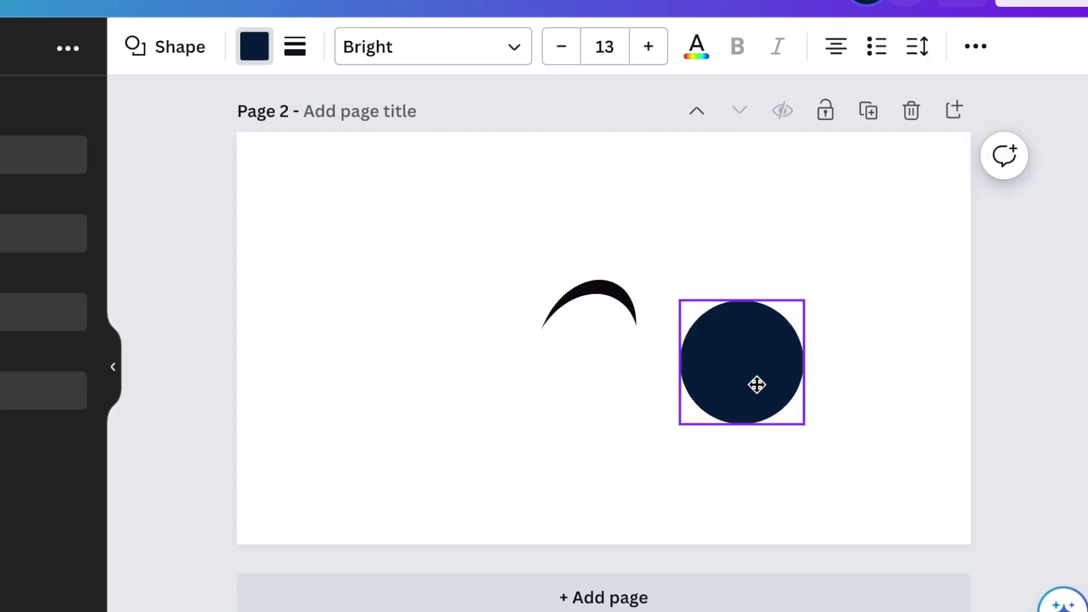
pyautogui.press('Tab')
pyautogui.click(763, 240)
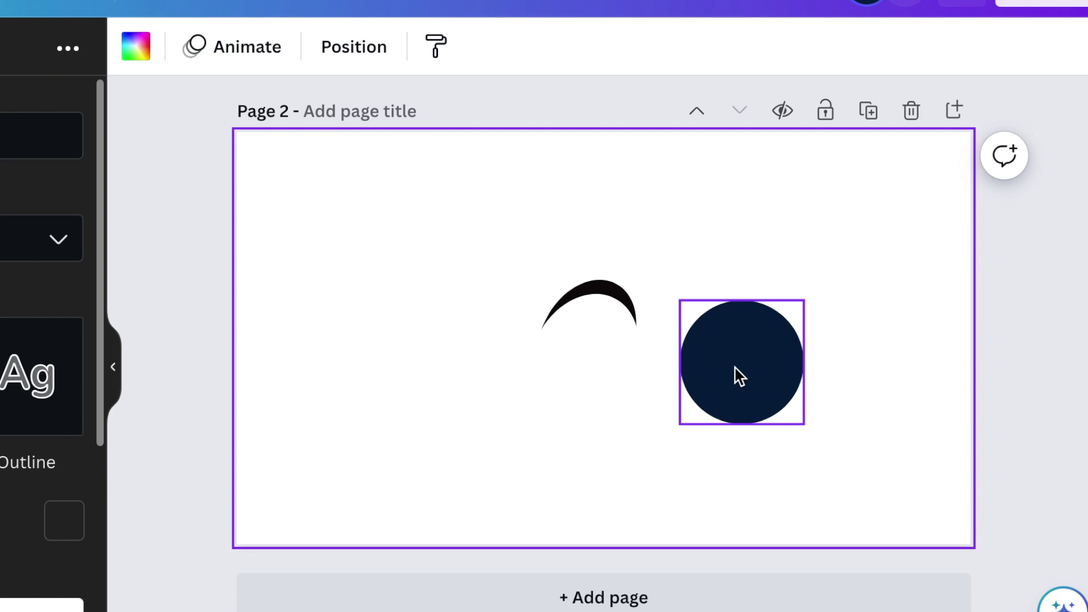
pyautogui.click(738, 376)
pyautogui.click(253, 49)
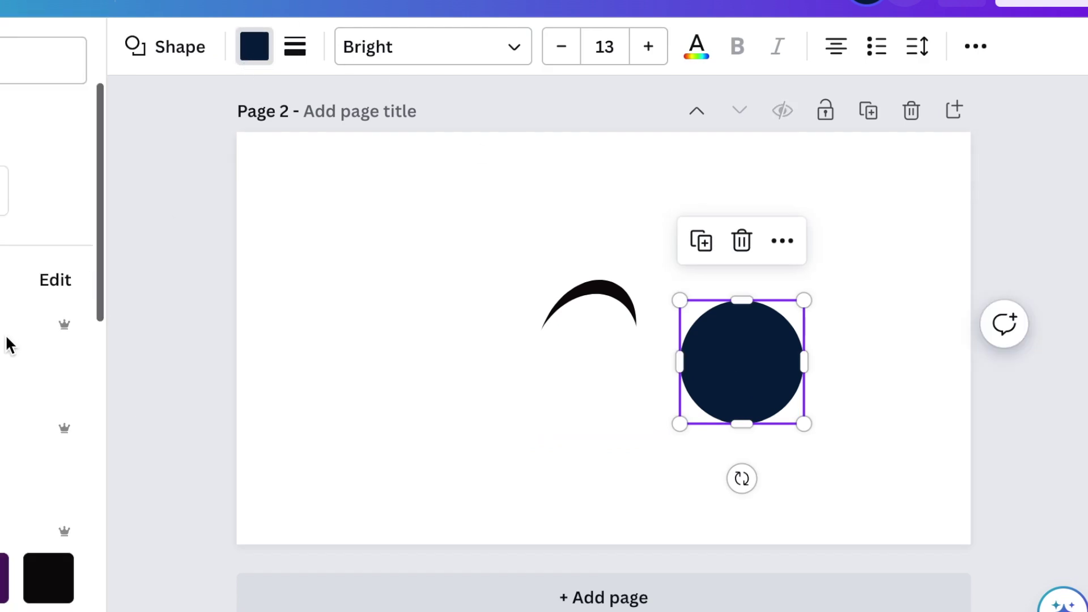
pyautogui.scroll(-5, 10, 351)
pyautogui.scroll(10, 48, 351)
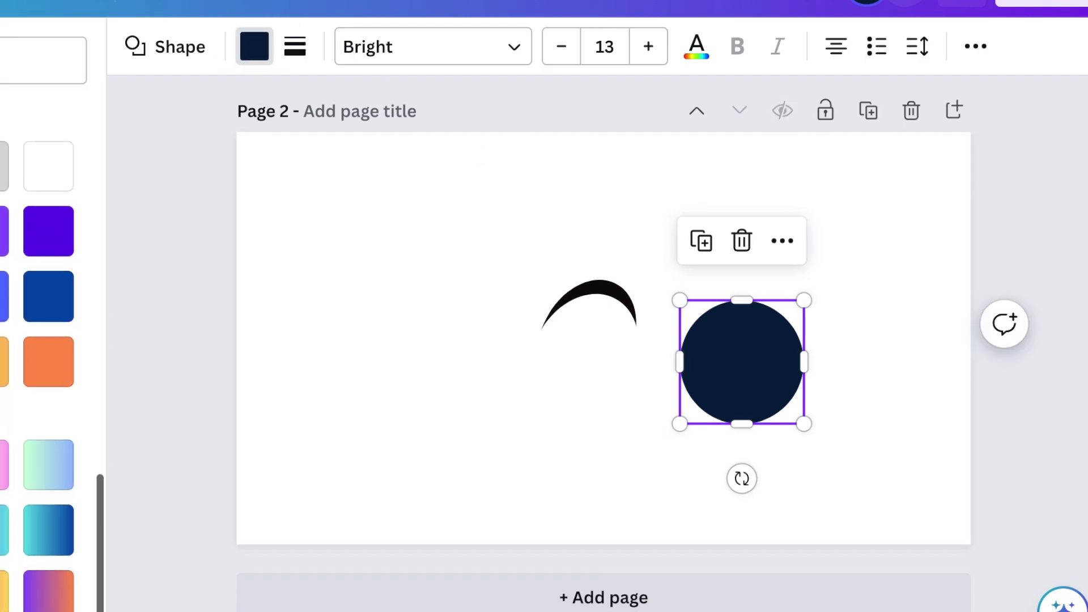
pyautogui.scroll(-8, 51, 340)
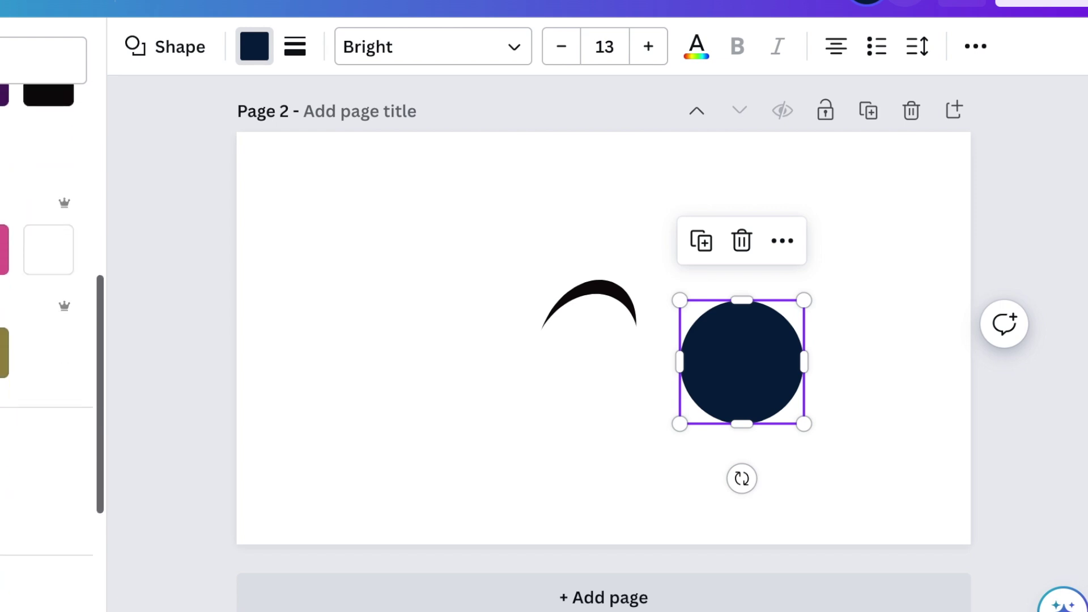
pyautogui.click(4, 244)
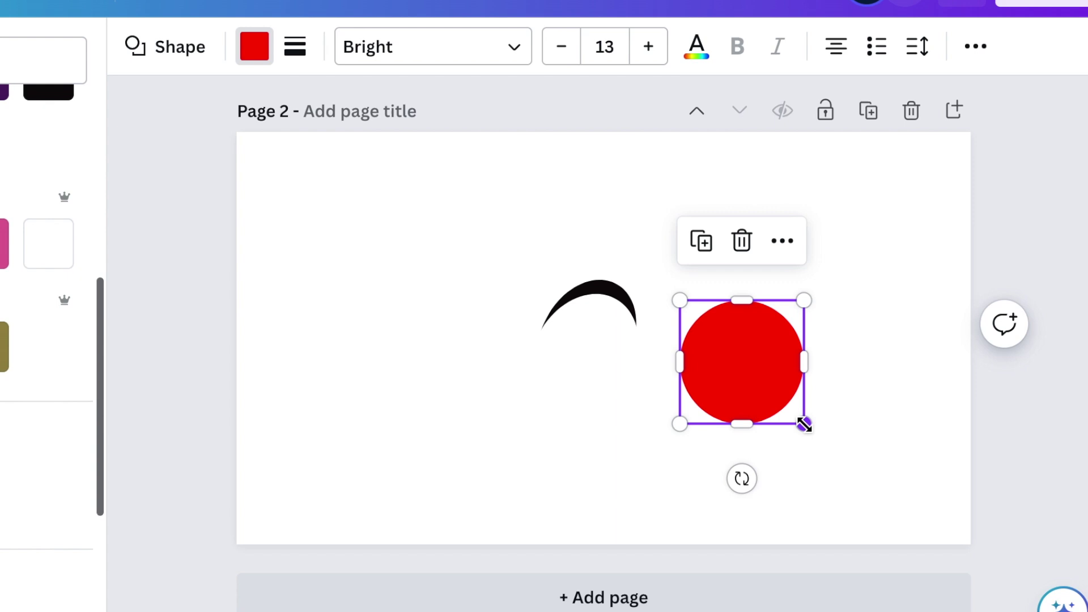
# Narrow and tilt the red circle, then overlap a white copy to carve a crescent.
pyautogui.moveTo(804, 362); pyautogui.dragTo(777, 365)
pyautogui.moveTo(726, 478); pyautogui.dragTo(621, 448)
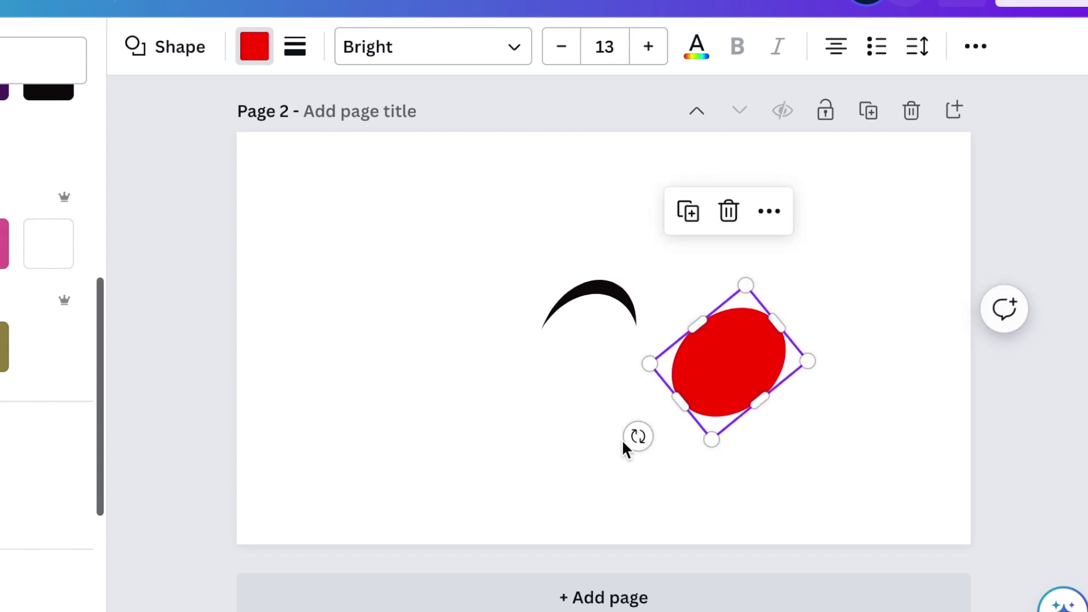
pyautogui.click(693, 219)
pyautogui.click(49, 254)
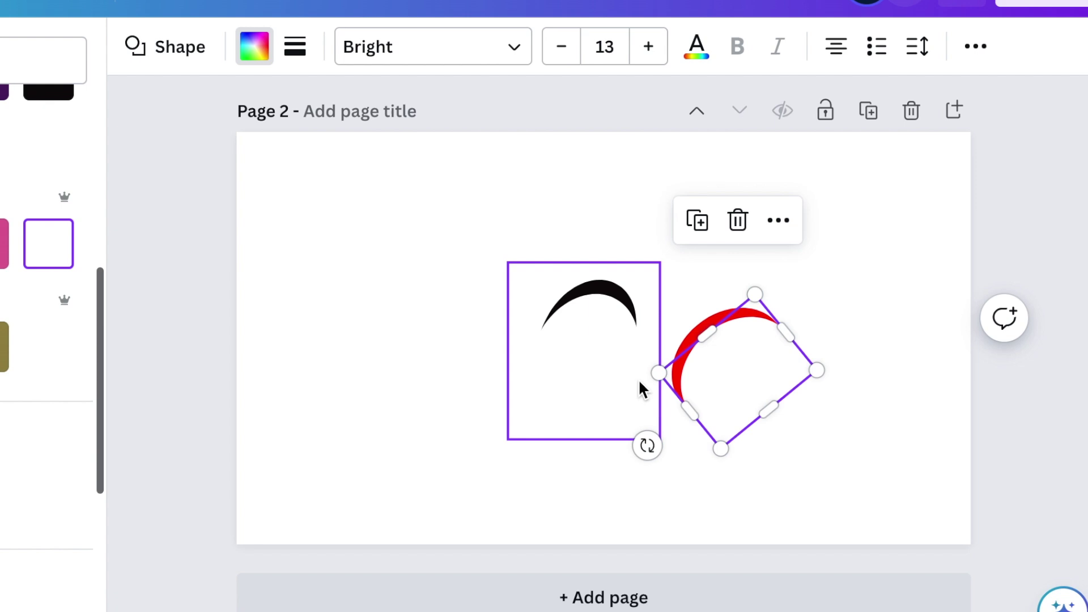
pyautogui.moveTo(729, 384); pyautogui.dragTo(698, 375)
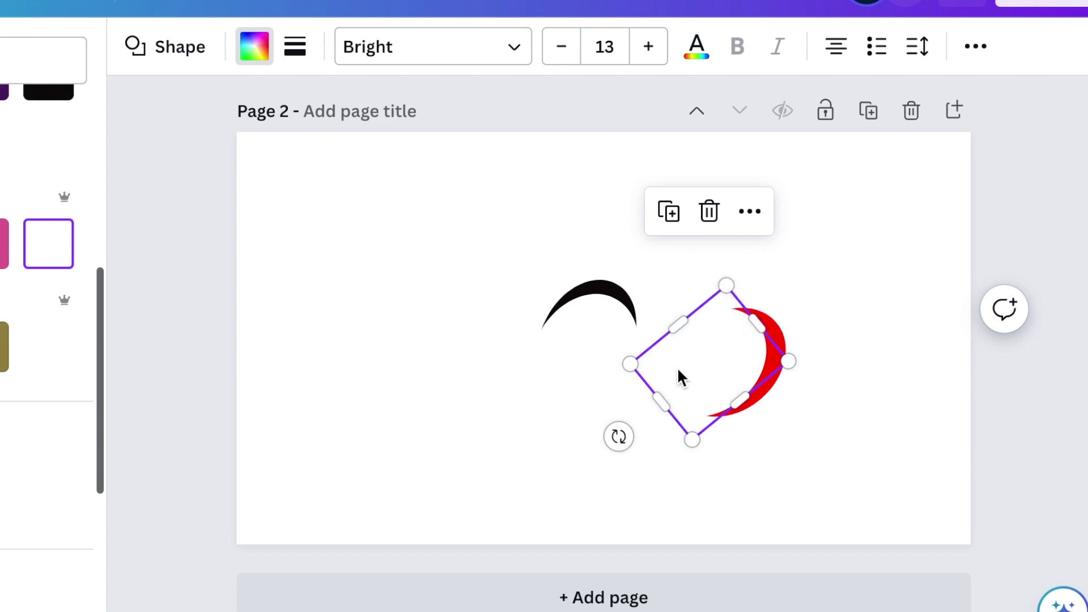
# Group the crescent shapes, move the black arc left and set the red crescent beside it.
pyautogui.hotkey('ctrl', 'a')
pyautogui.click(583, 180)
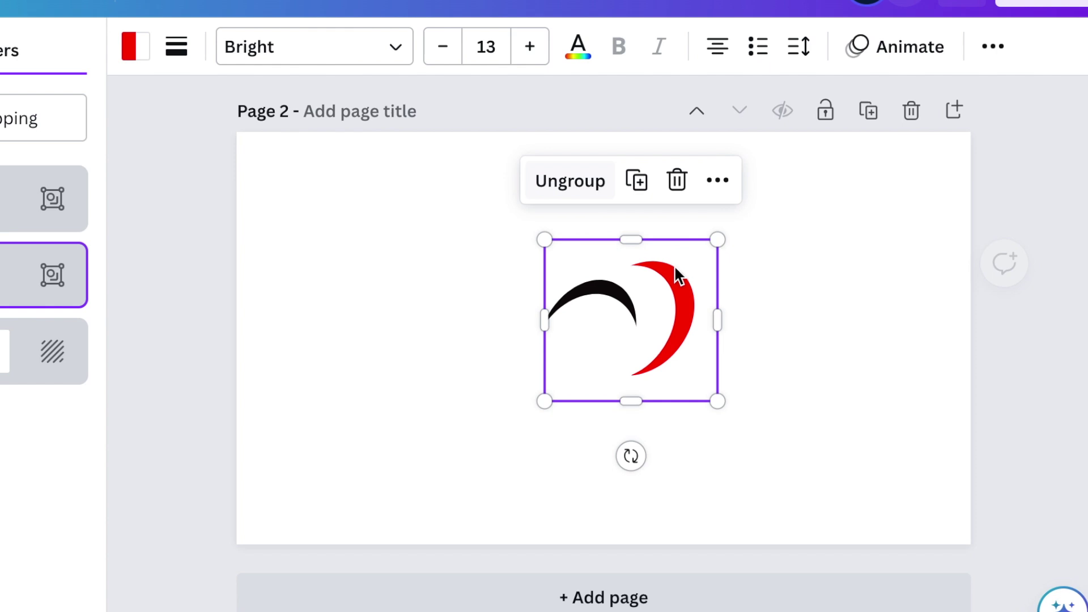
pyautogui.moveTo(696, 378); pyautogui.dragTo(795, 325)
pyautogui.click(543, 362)
pyautogui.click(562, 404)
pyautogui.moveTo(563, 404); pyautogui.dragTo(376, 391)
pyautogui.moveTo(784, 272); pyautogui.dragTo(626, 277)
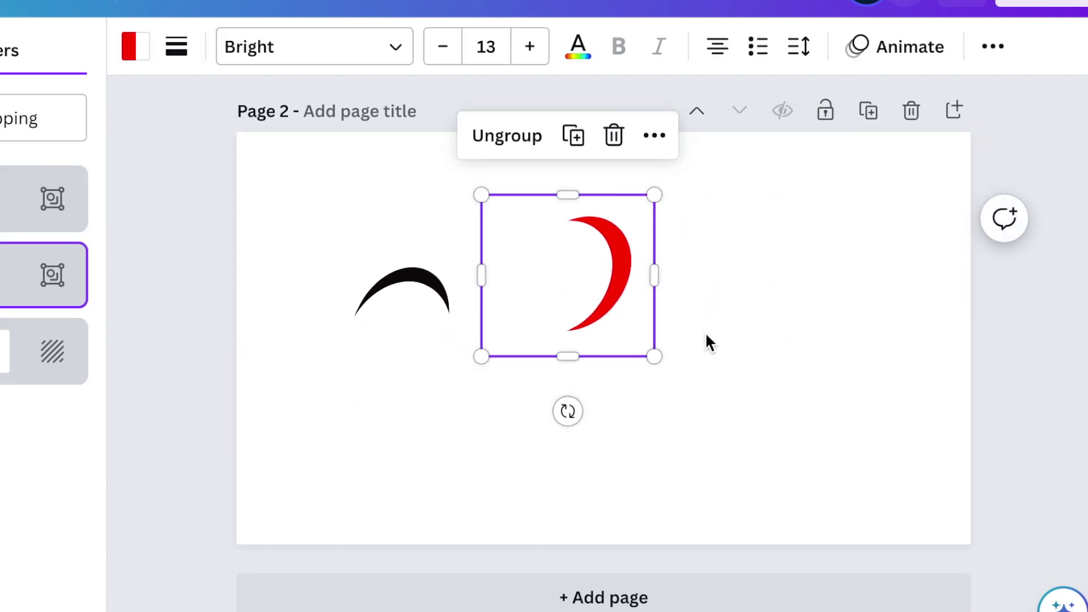
pyautogui.click(735, 416)
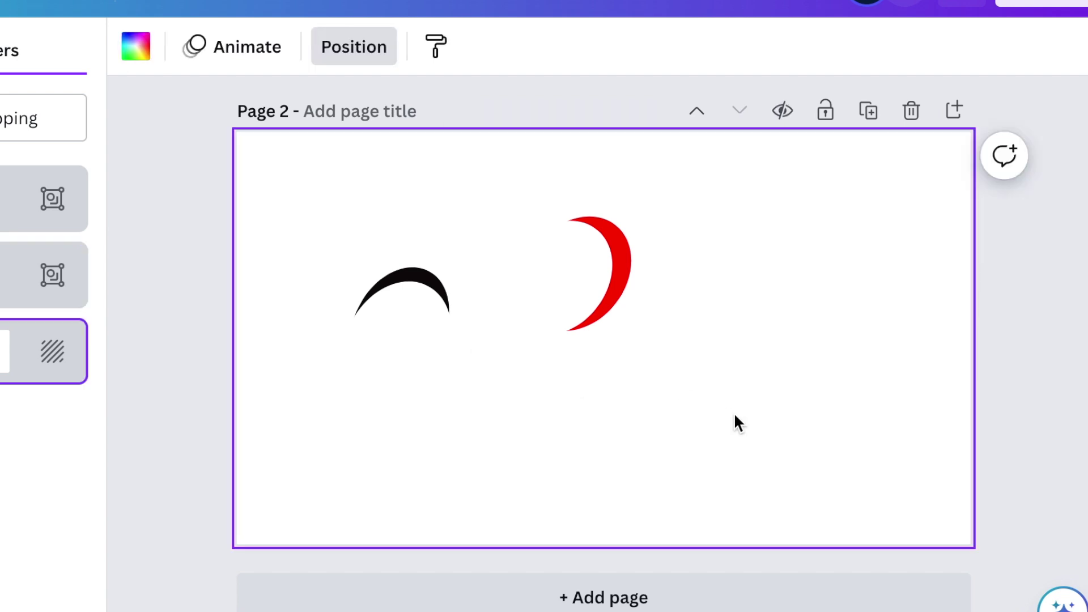
# Add a circle at the right, make it black, stretch it tall and rotate it about 41°.
pyautogui.press('c')
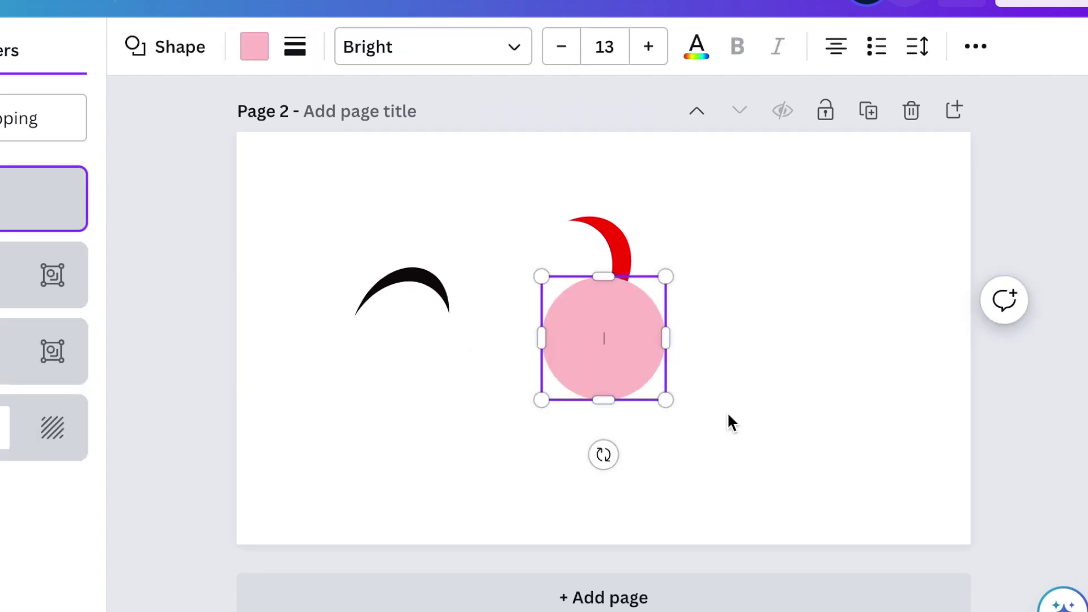
pyautogui.moveTo(638, 369); pyautogui.dragTo(827, 378)
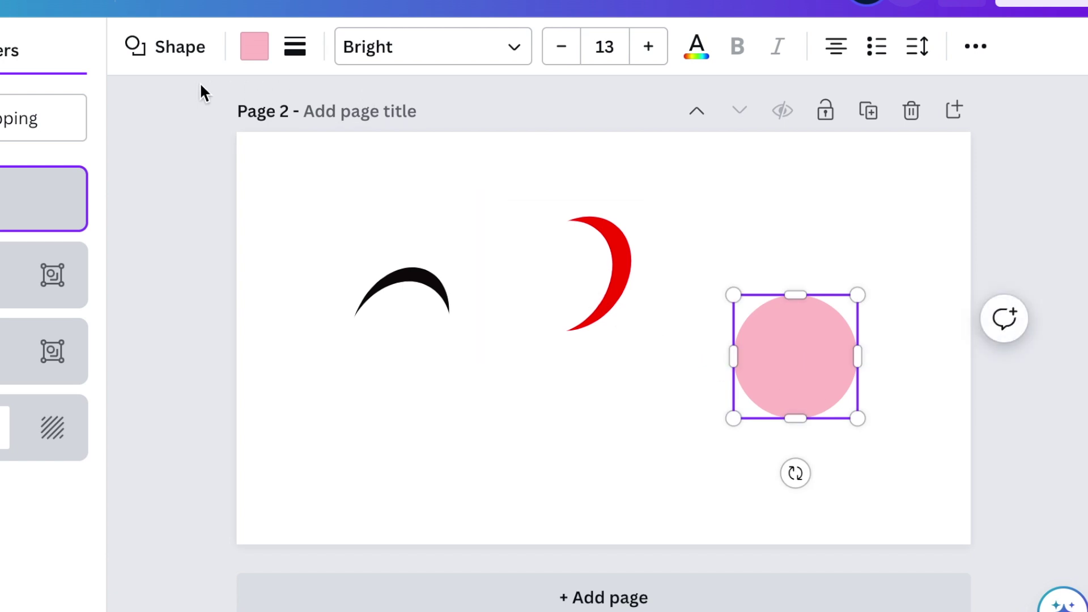
pyautogui.click(254, 48)
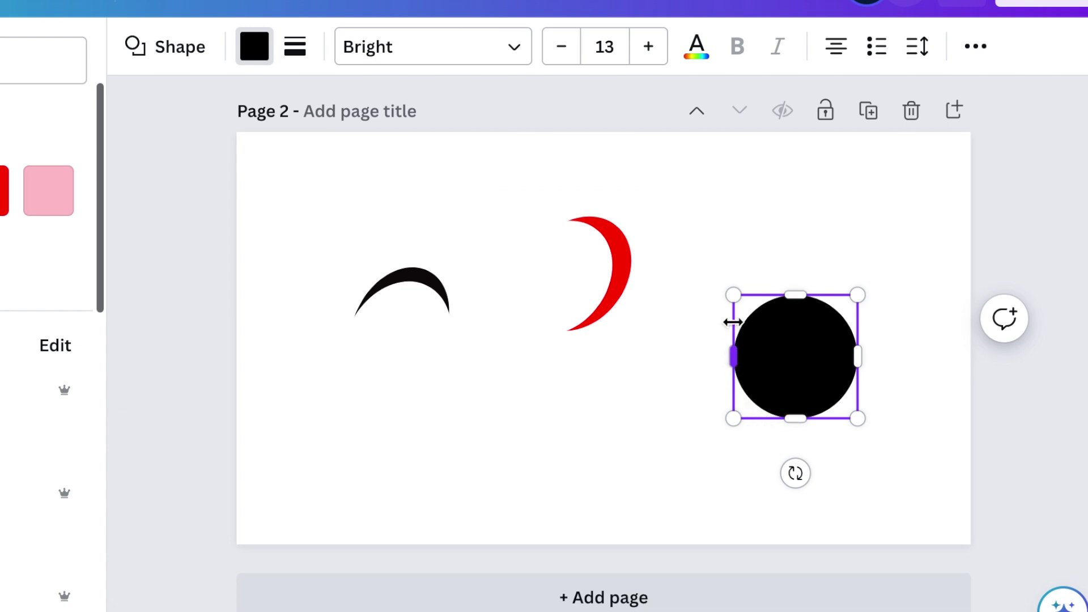
pyautogui.moveTo(792, 419); pyautogui.dragTo(776, 503)
pyautogui.moveTo(795, 557); pyautogui.dragTo(674, 543)
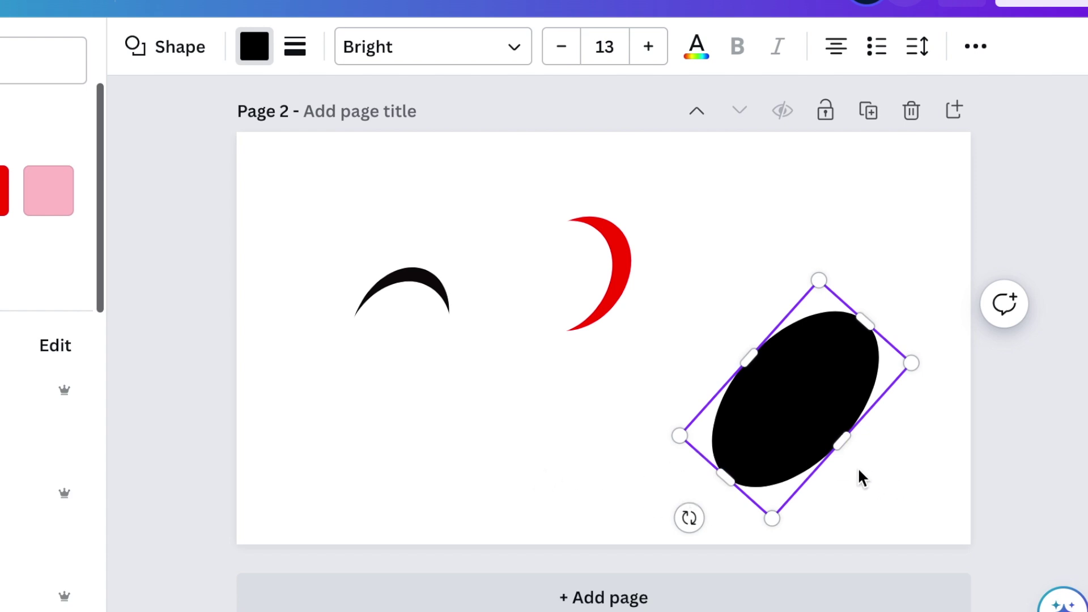
pyautogui.click(901, 466)
# Overlap a white ellipse copy to carve a black crescent, then group the two shapes.
pyautogui.moveTo(820, 429); pyautogui.dragTo(803, 388)
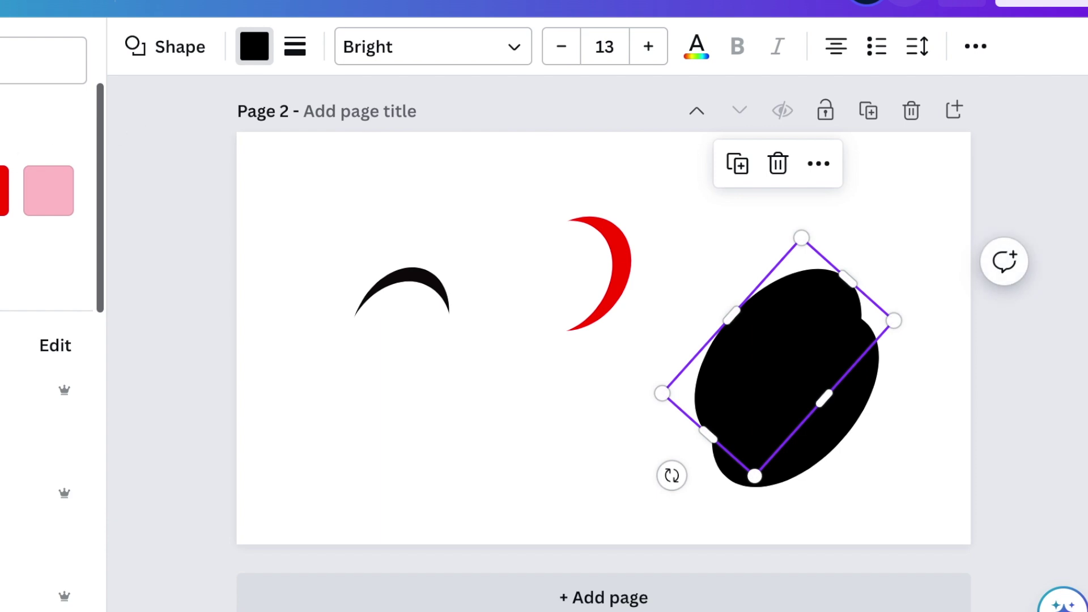
pyautogui.moveTo(731, 367); pyautogui.dragTo(732, 394)
pyautogui.moveTo(825, 424)
pyautogui.mouseDown()
pyautogui.moveTo(831, 431)
pyautogui.moveTo(688, 486)
pyautogui.moveTo(722, 528)
pyautogui.moveTo(819, 445)
pyautogui.mouseUp()
pyautogui.moveTo(836, 301); pyautogui.dragTo(840, 311)
pyautogui.moveTo(797, 271); pyautogui.dragTo(799, 285)
pyautogui.moveTo(942, 462); pyautogui.dragTo(757, 384)
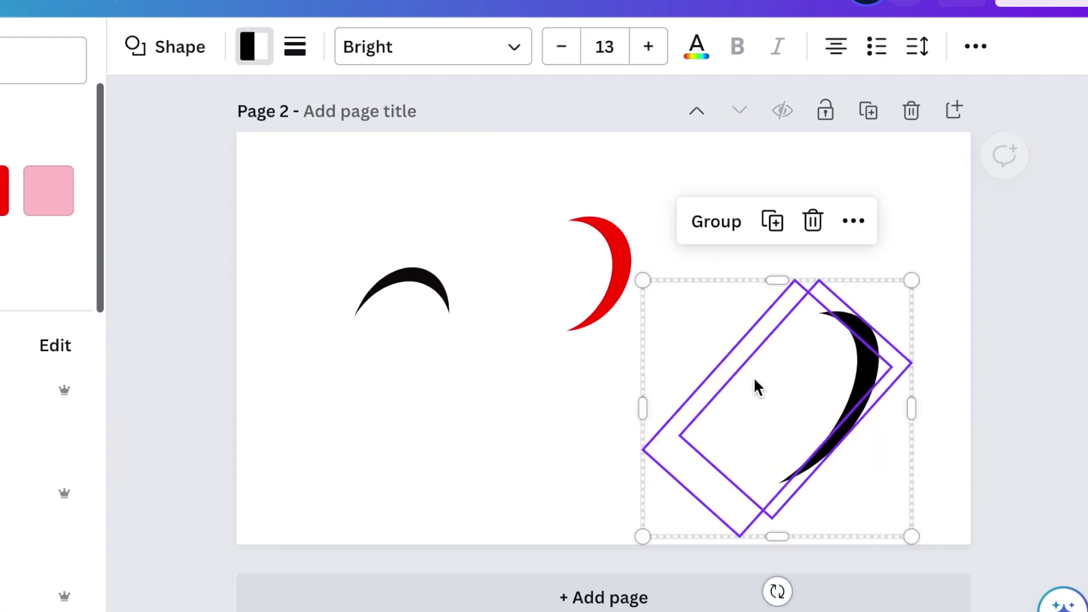
pyautogui.click(723, 220)
pyautogui.click(943, 495)
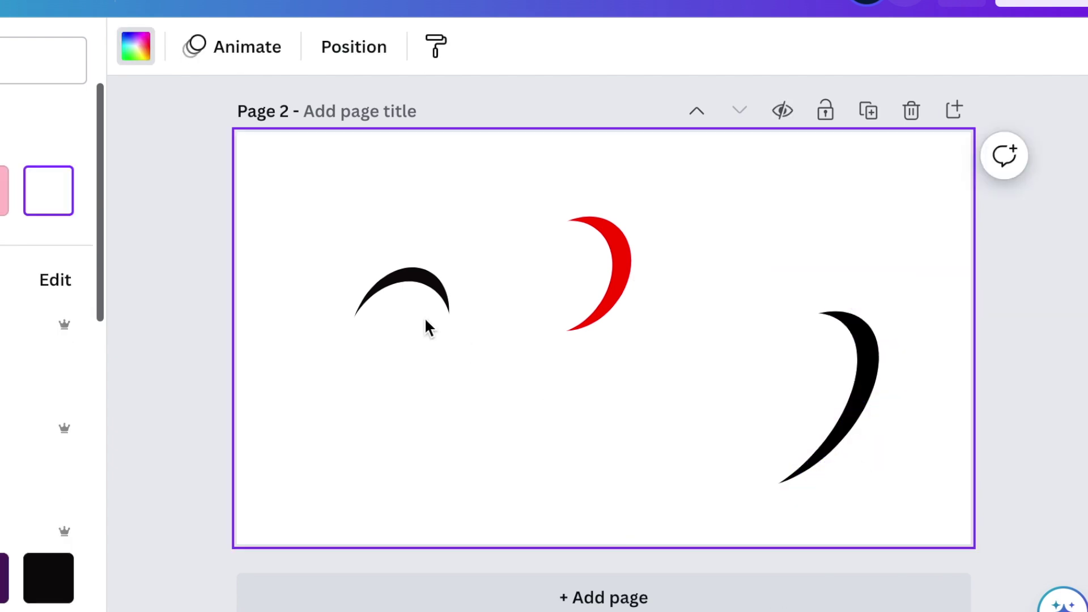
pyautogui.click(898, 512)
pyautogui.click(918, 222)
# Bring up the Share download settings and the Select pages list.
pyautogui.click(1060, 3)
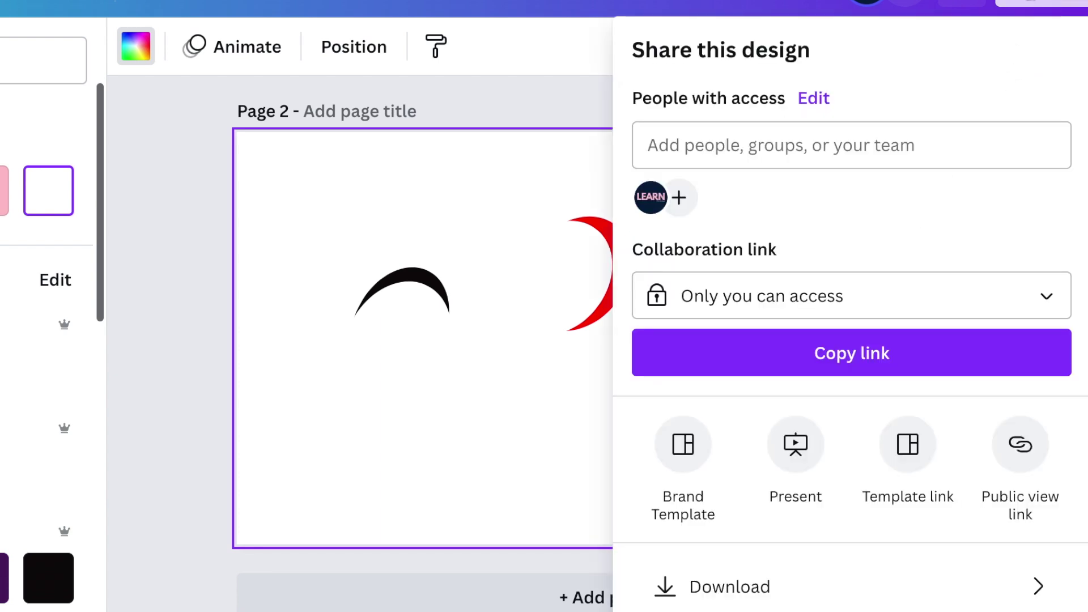
pyautogui.click(810, 604)
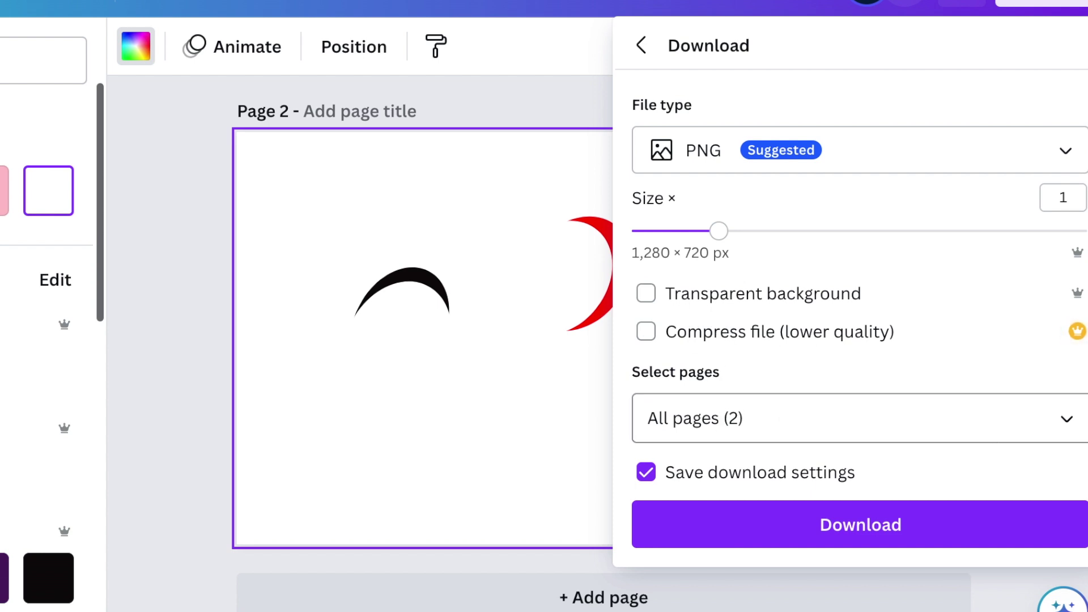
pyautogui.click(1058, 431)
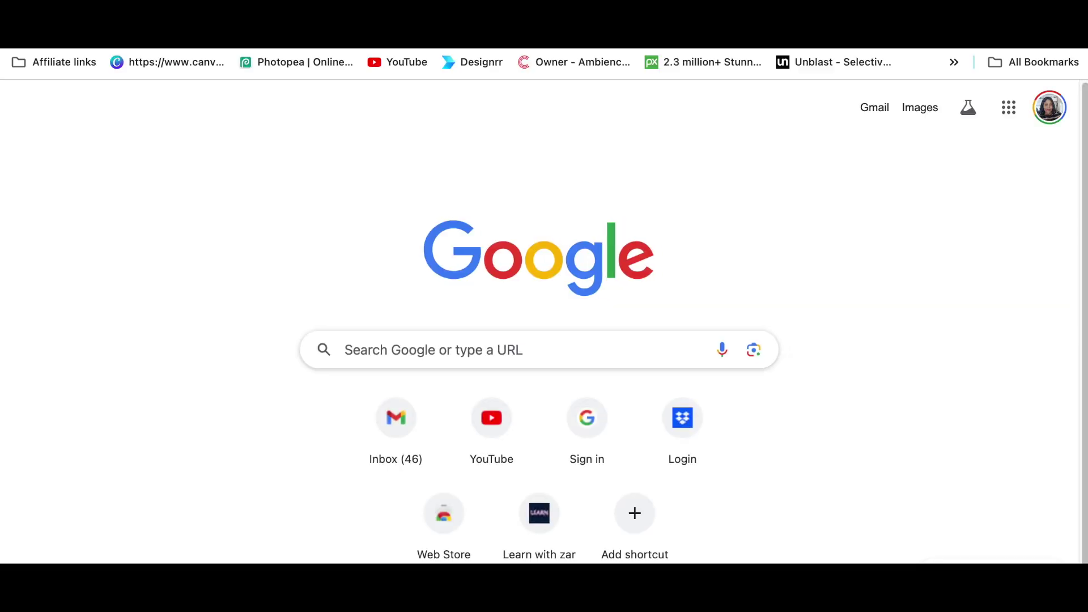
# On remove.bg, drop in TrueDeal Global.png and download the background-free image.
pyautogui.write('rem')
pyautogui.press('Escape')
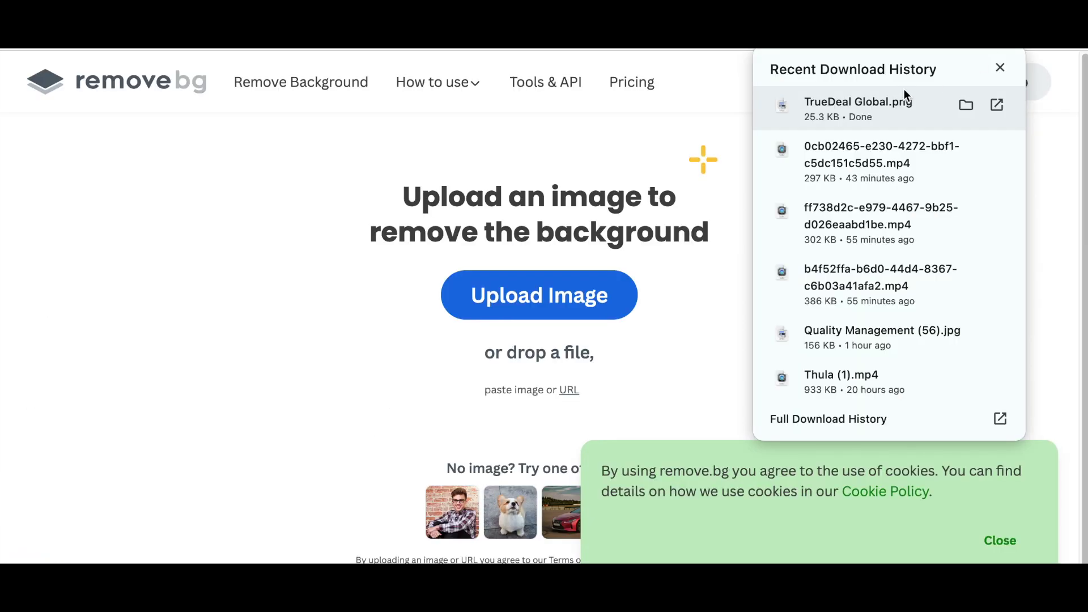
pyautogui.moveTo(899, 110); pyautogui.dragTo(529, 271)
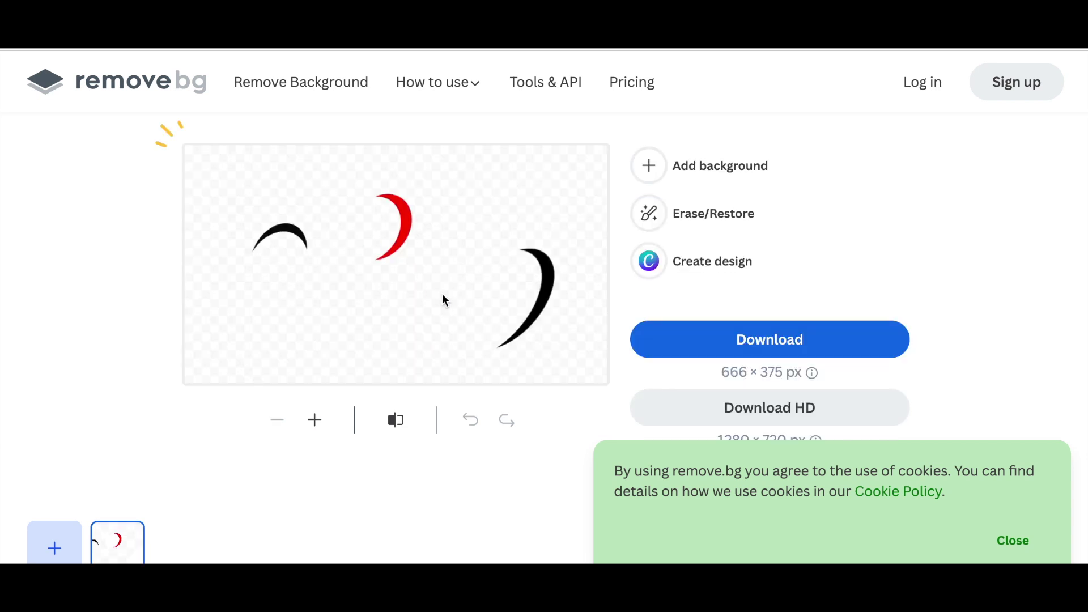
pyautogui.click(814, 340)
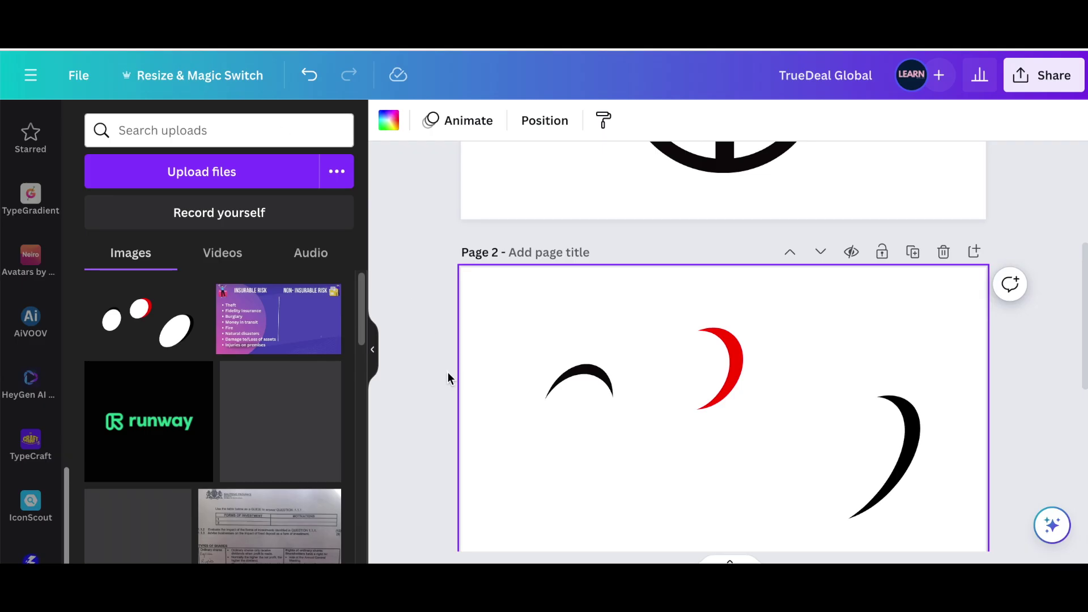
# Place the transparent swoosh image on Page 3 and stretch it to span nearly the whole page.
pyautogui.scroll(-3, 512, 454)
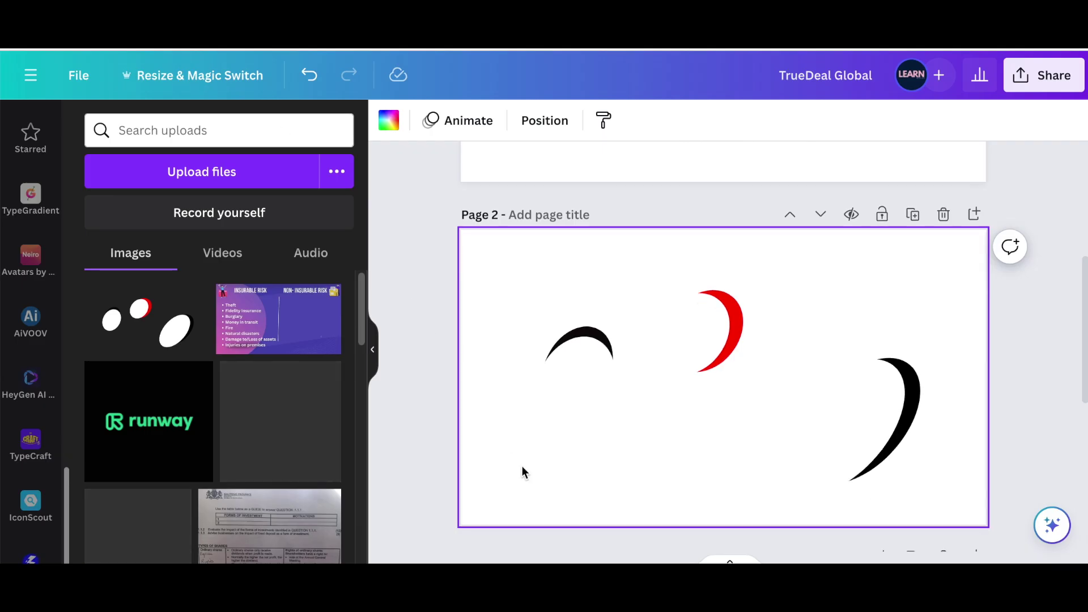
pyautogui.click(713, 498)
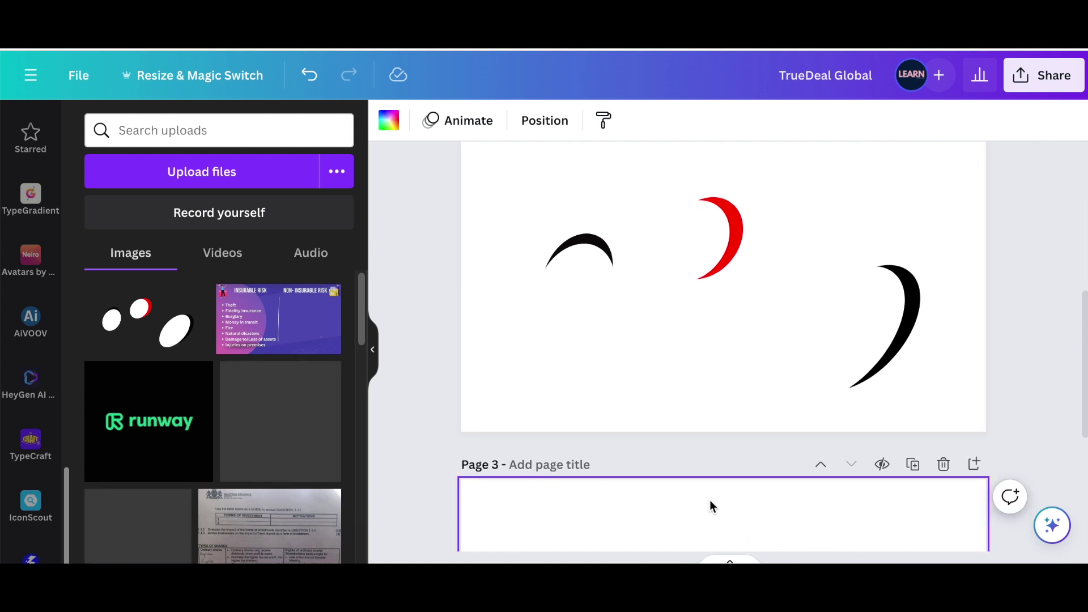
pyautogui.scroll(-6, 702, 502)
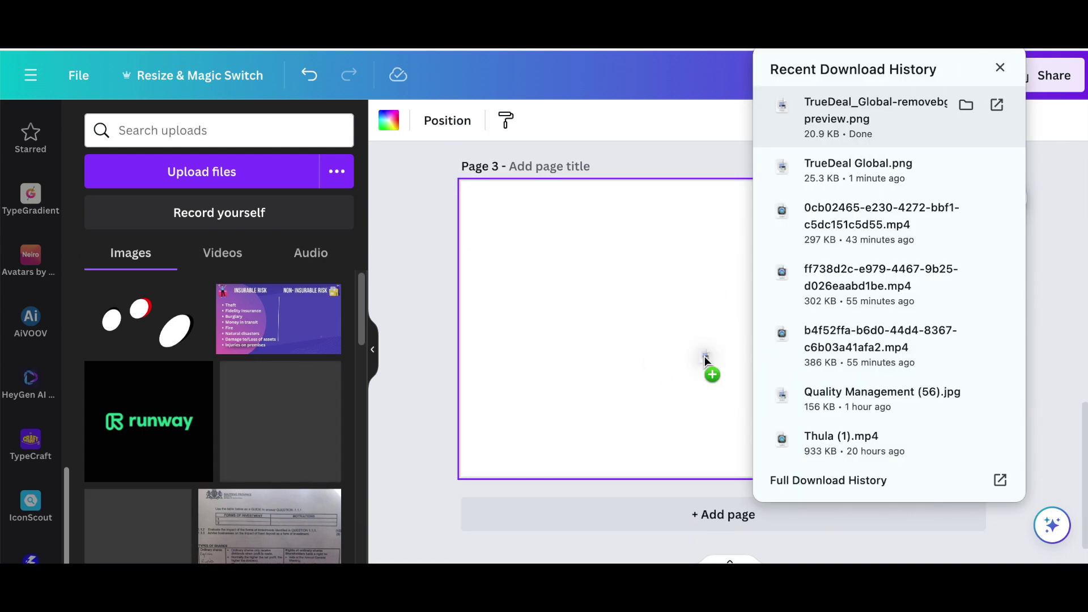
pyautogui.moveTo(705, 357); pyautogui.dragTo(705, 360)
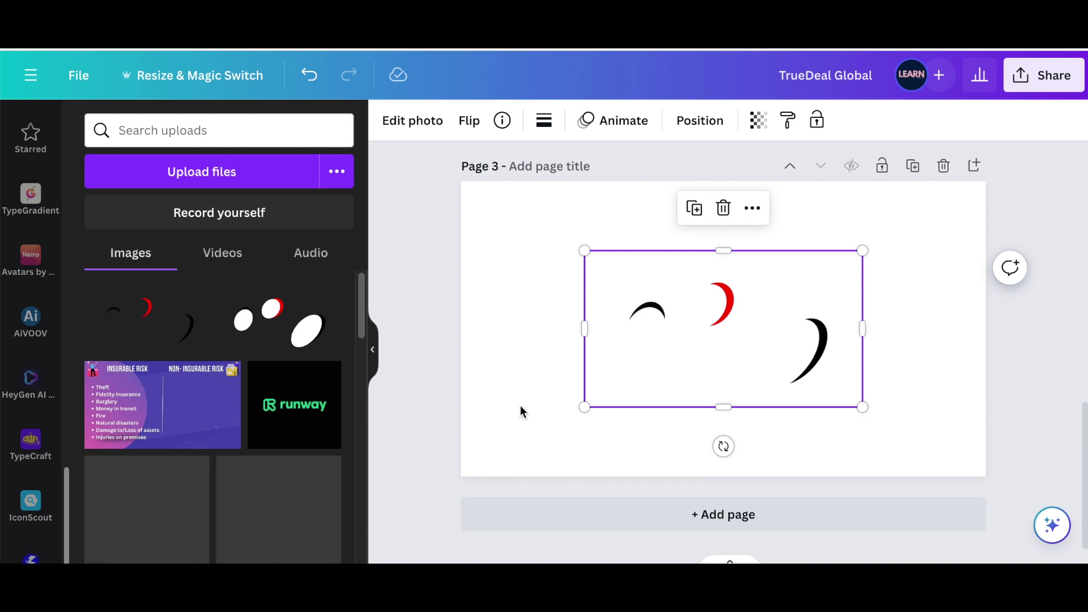
pyautogui.moveTo(586, 405); pyautogui.dragTo(491, 457)
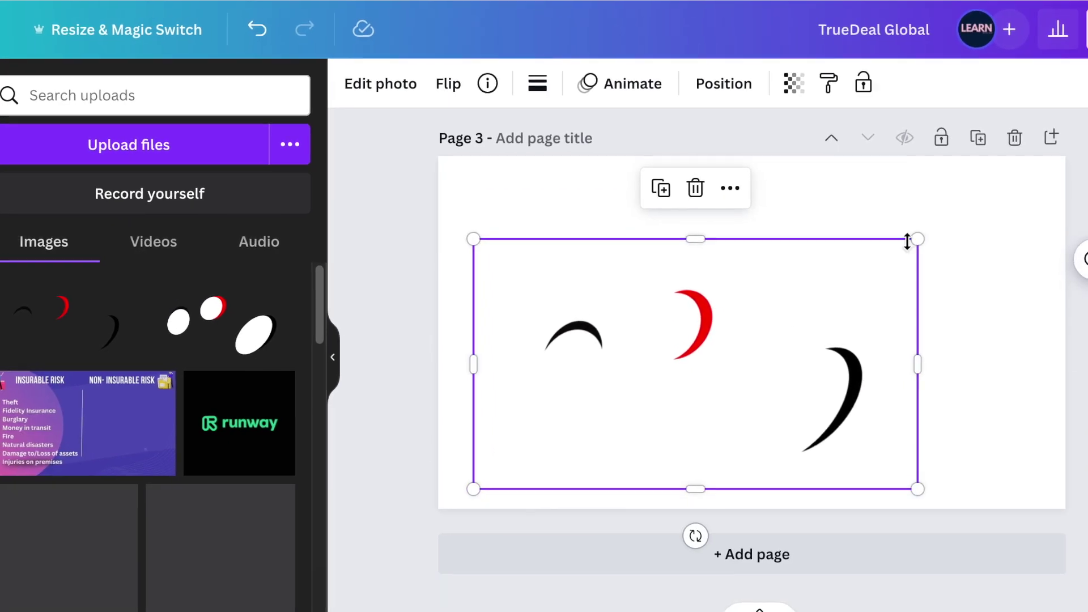
pyautogui.moveTo(916, 234); pyautogui.dragTo(1003, 149)
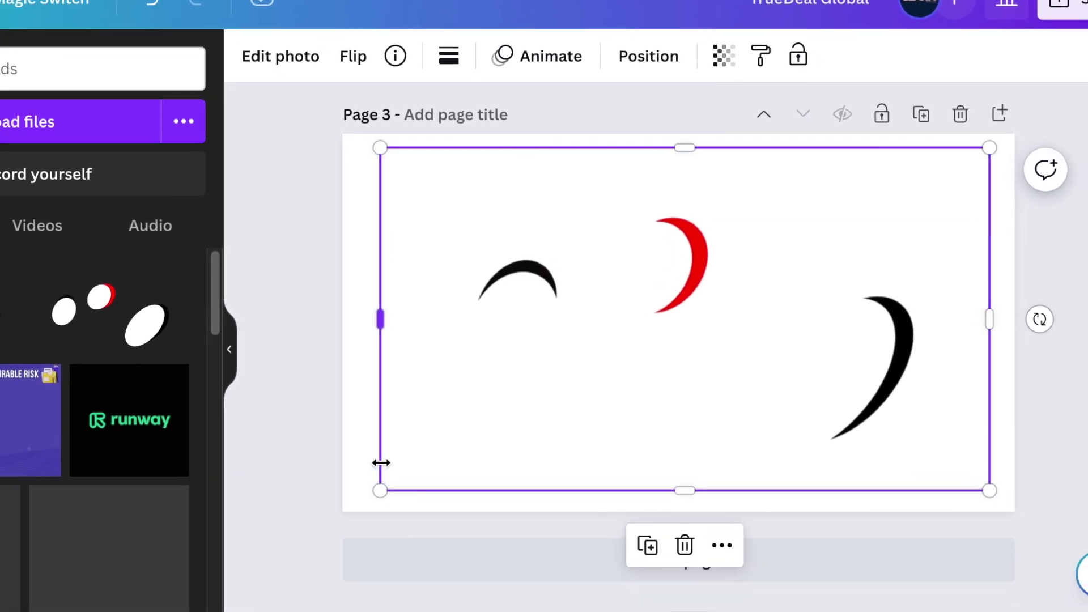
pyautogui.moveTo(381, 490); pyautogui.dragTo(292, 505)
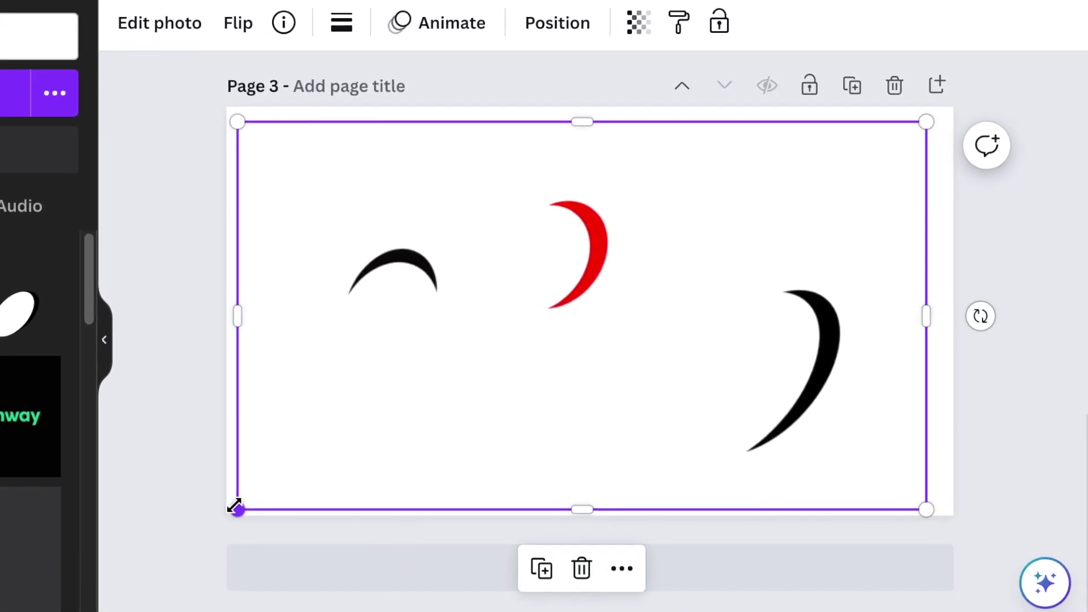
# Duplicate the image and crop the original down to just the black arc.
pyautogui.click(541, 568)
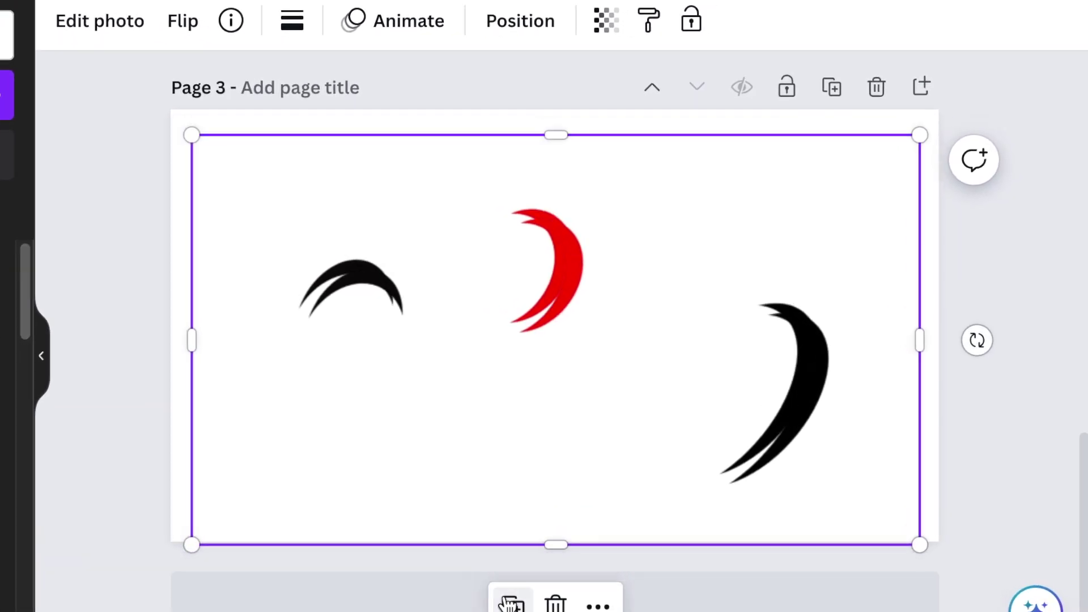
pyautogui.moveTo(420, 434); pyautogui.dragTo(909, 403)
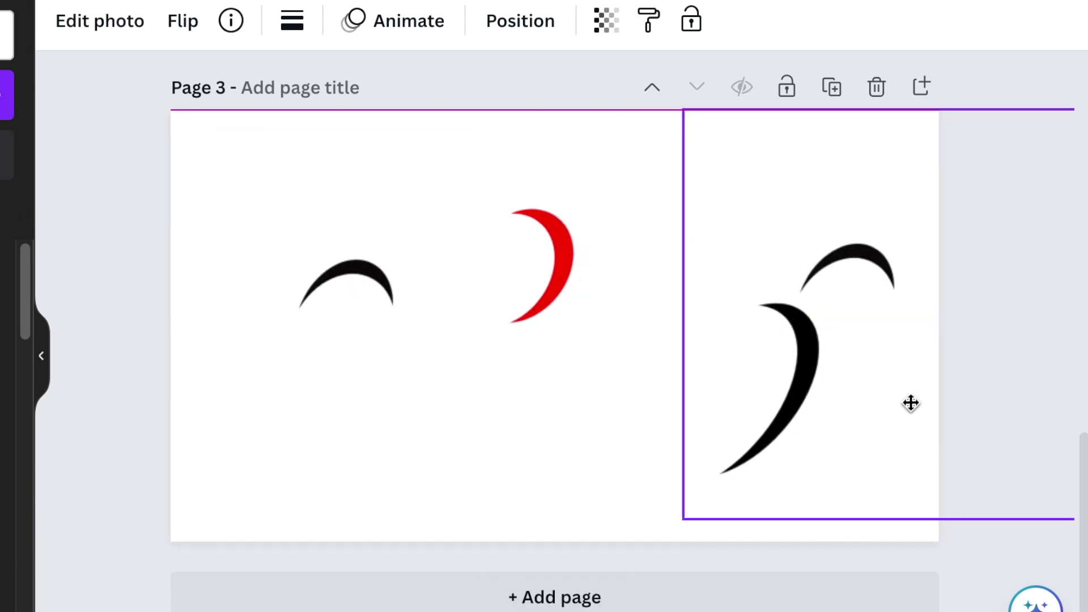
pyautogui.click(513, 418)
pyautogui.moveTo(910, 328); pyautogui.dragTo(406, 329)
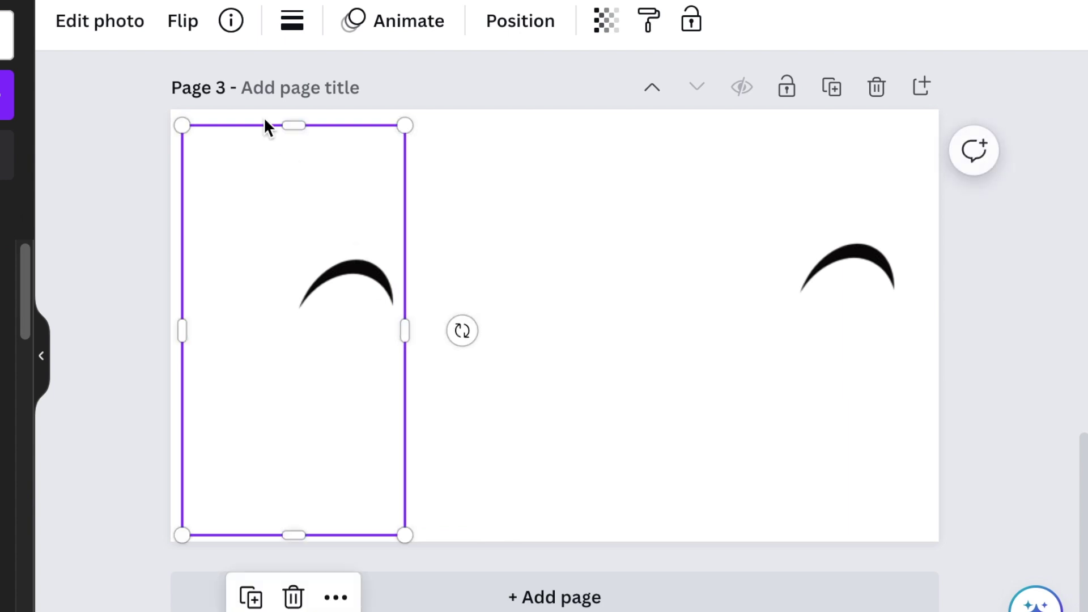
pyautogui.moveTo(282, 124); pyautogui.dragTo(286, 187)
pyautogui.moveTo(284, 213); pyautogui.dragTo(284, 246)
pyautogui.moveTo(180, 390); pyautogui.dragTo(273, 401)
pyautogui.moveTo(338, 535); pyautogui.dragTo(345, 326)
# Duplicate another copy and crop it down to just the red crescent.
pyautogui.click(815, 360)
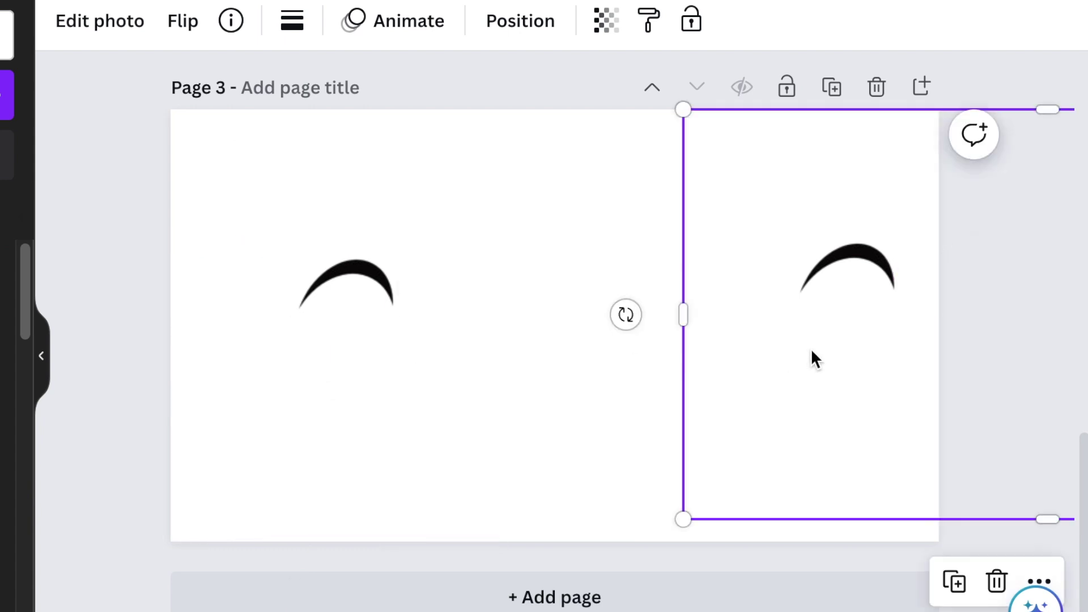
pyautogui.moveTo(749, 365); pyautogui.dragTo(264, 352)
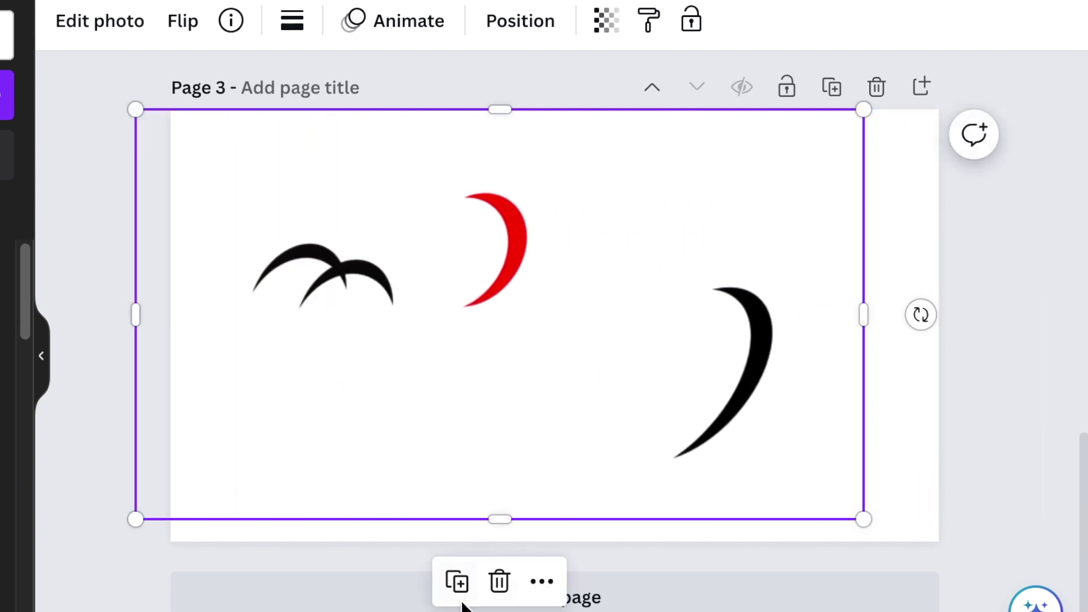
pyautogui.click(458, 582)
pyautogui.moveTo(417, 428); pyautogui.dragTo(656, 422)
pyautogui.moveTo(161, 320); pyautogui.dragTo(441, 315)
pyautogui.moveTo(678, 332); pyautogui.dragTo(538, 332)
pyautogui.moveTo(719, 323); pyautogui.dragTo(435, 323)
pyautogui.moveTo(356, 394); pyautogui.dragTo(468, 387)
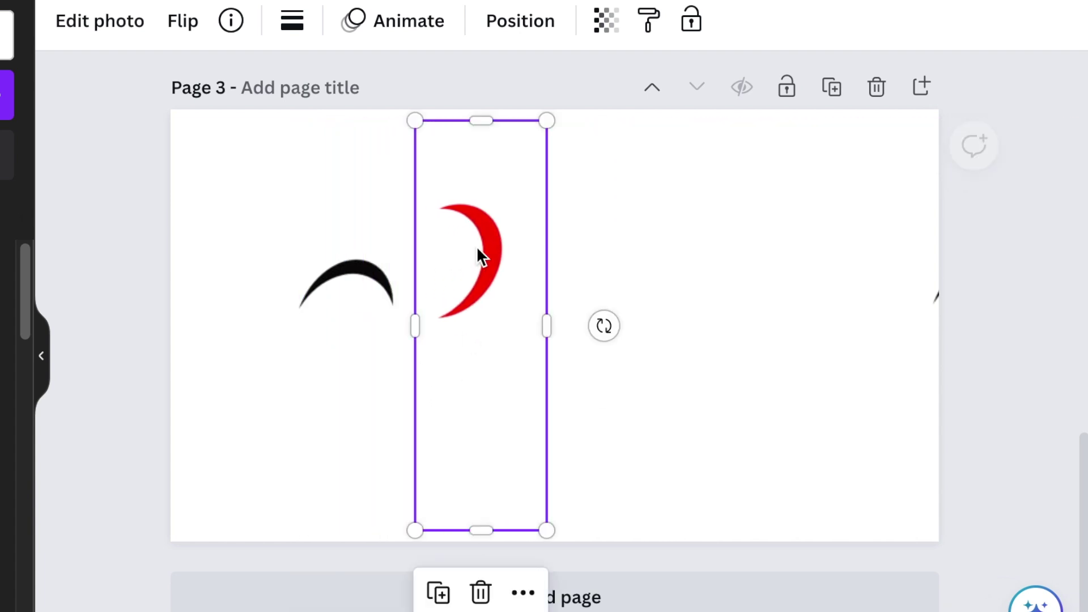
pyautogui.moveTo(487, 119); pyautogui.dragTo(488, 188)
pyautogui.moveTo(482, 529); pyautogui.dragTo(481, 333)
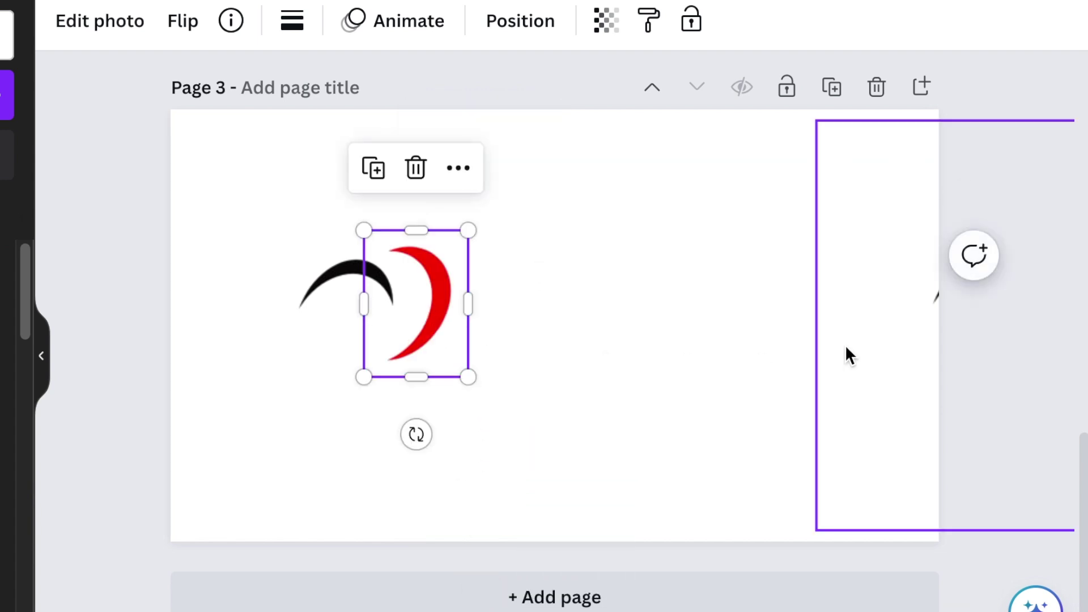
# Bring the last copy onto the page and crop it to the large black crescent.
pyautogui.click(828, 357)
pyautogui.moveTo(784, 357); pyautogui.dragTo(571, 320)
pyautogui.moveTo(679, 118); pyautogui.dragTo(678, 279)
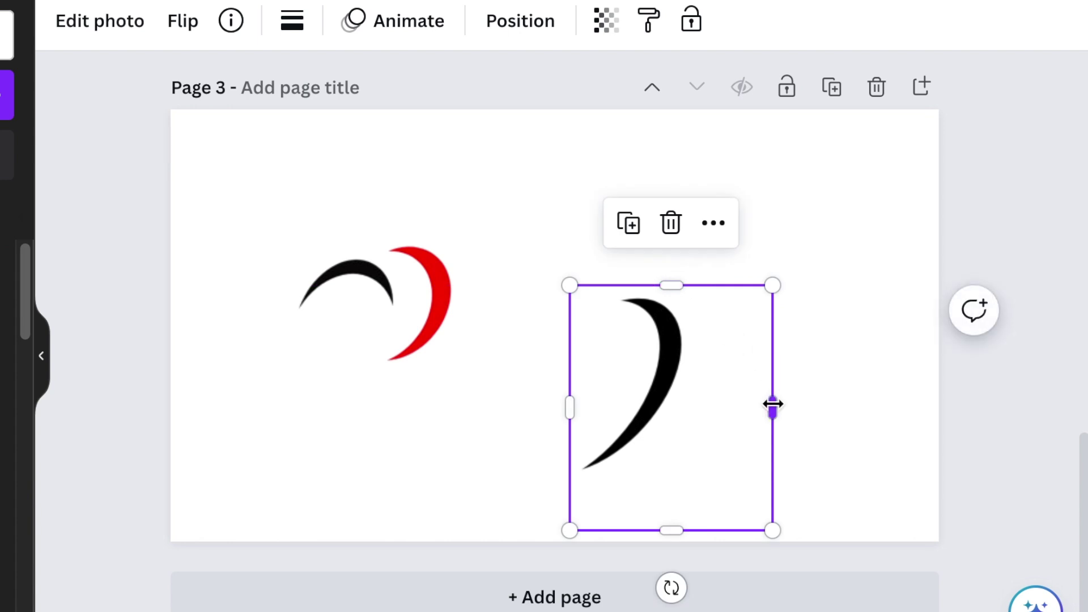
pyautogui.moveTo(772, 404); pyautogui.dragTo(692, 405)
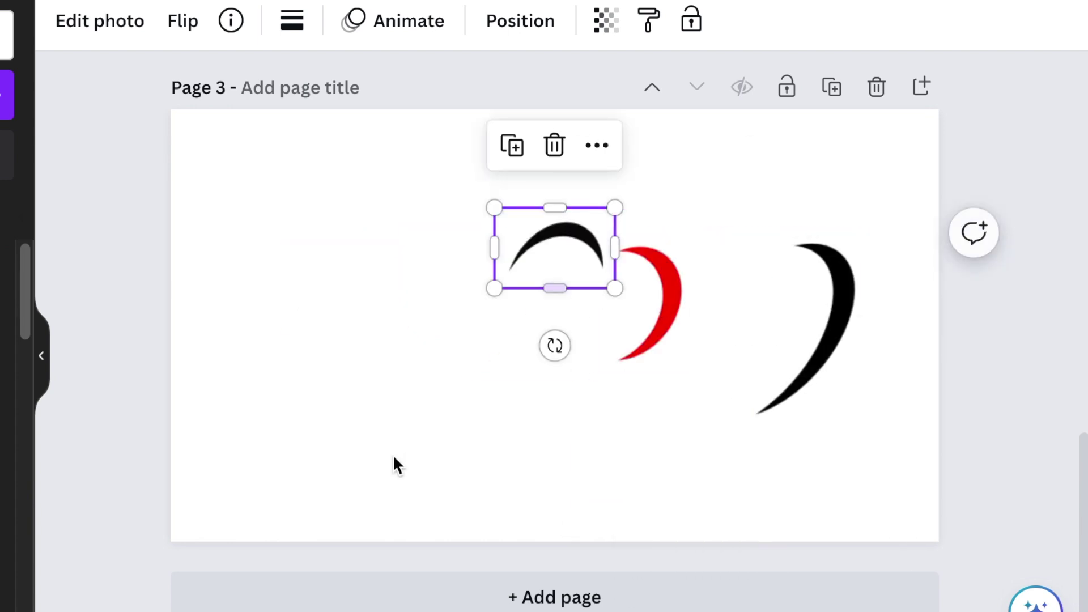
pyautogui.click(392, 462)
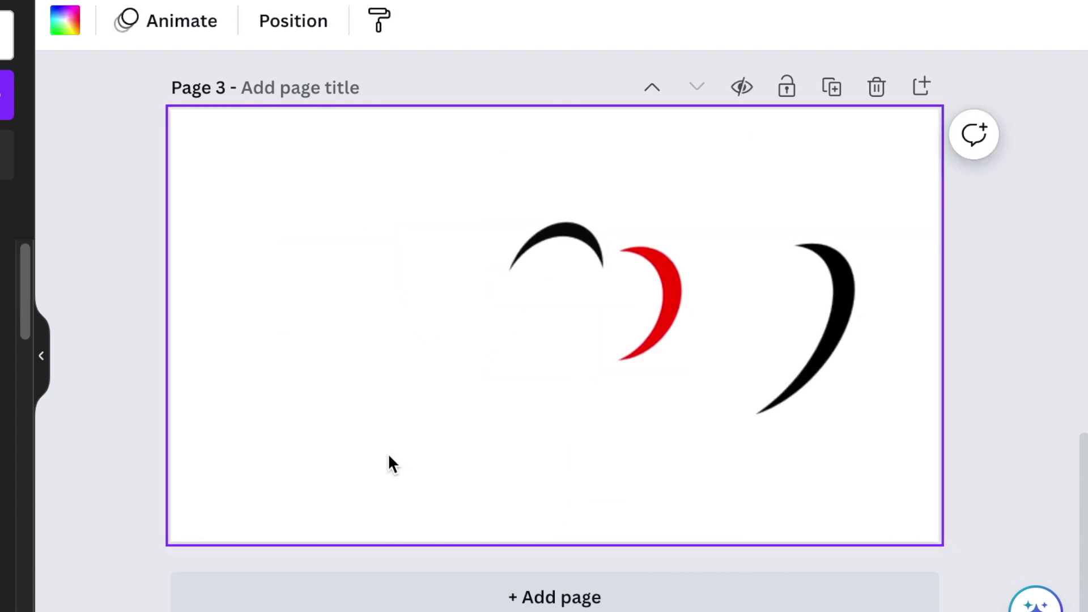
# Add a black 'TG' text at size 166 in the Days font beside the red crescent.
pyautogui.hotkey('ctrl', 'v')
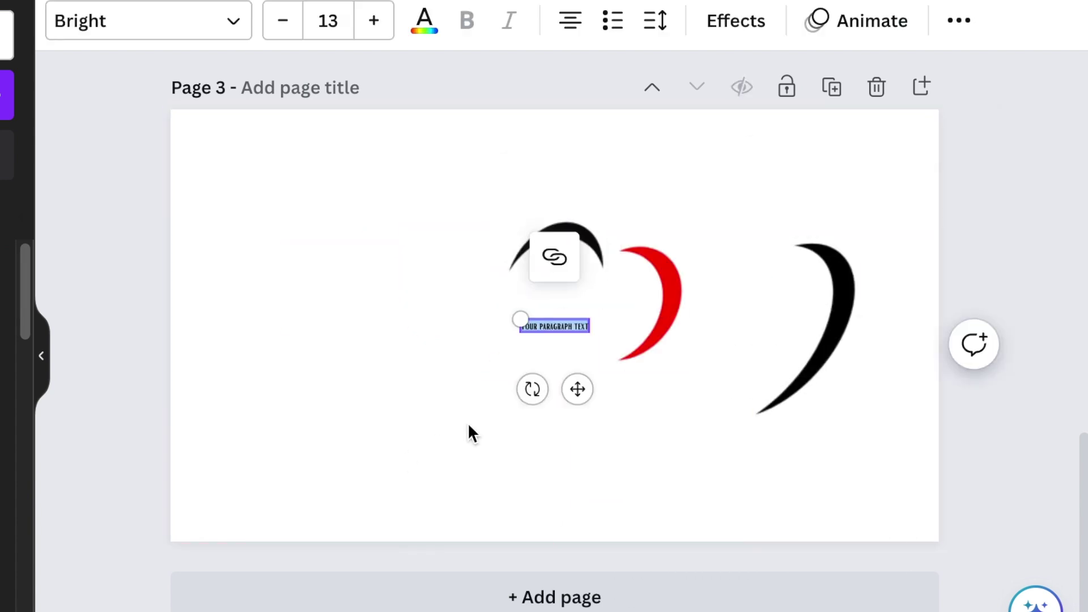
pyautogui.press('BackSpace')
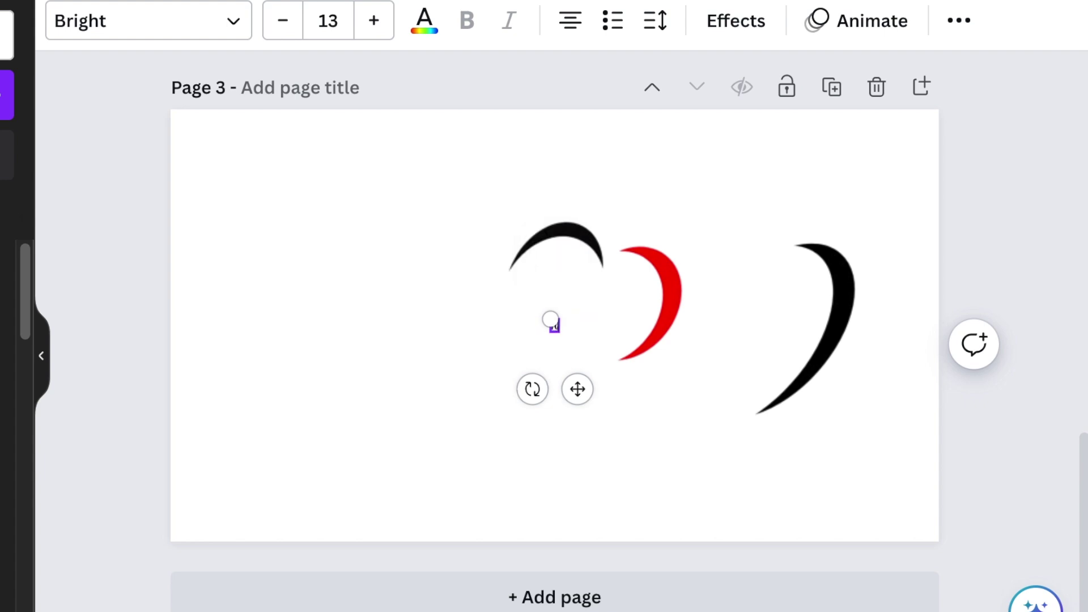
pyautogui.moveTo(550, 313); pyautogui.dragTo(474, 391)
pyautogui.moveTo(474, 297); pyautogui.dragTo(458, 400)
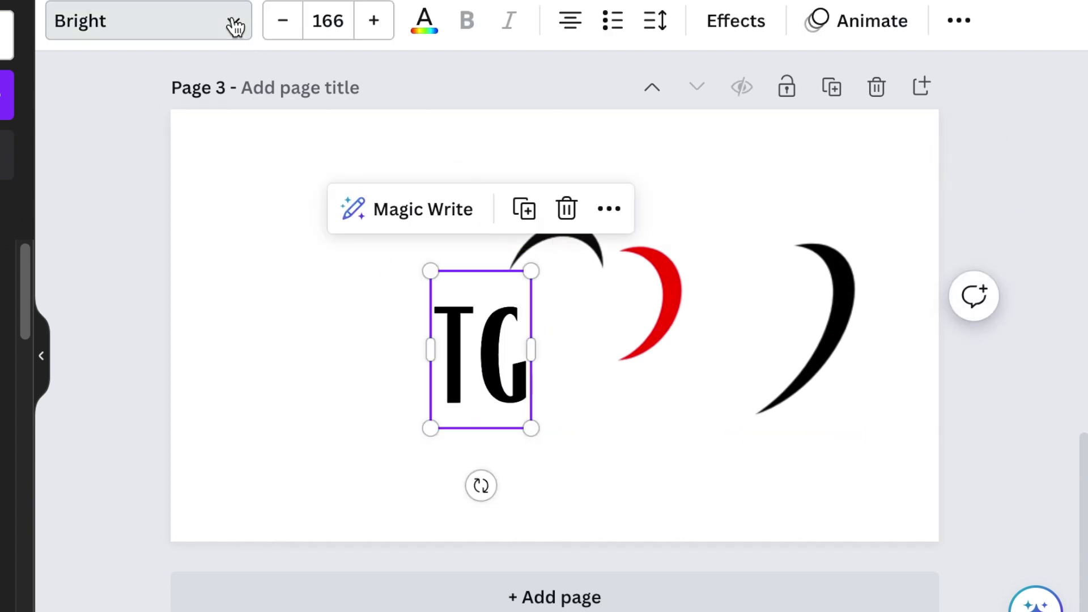
pyautogui.click(234, 26)
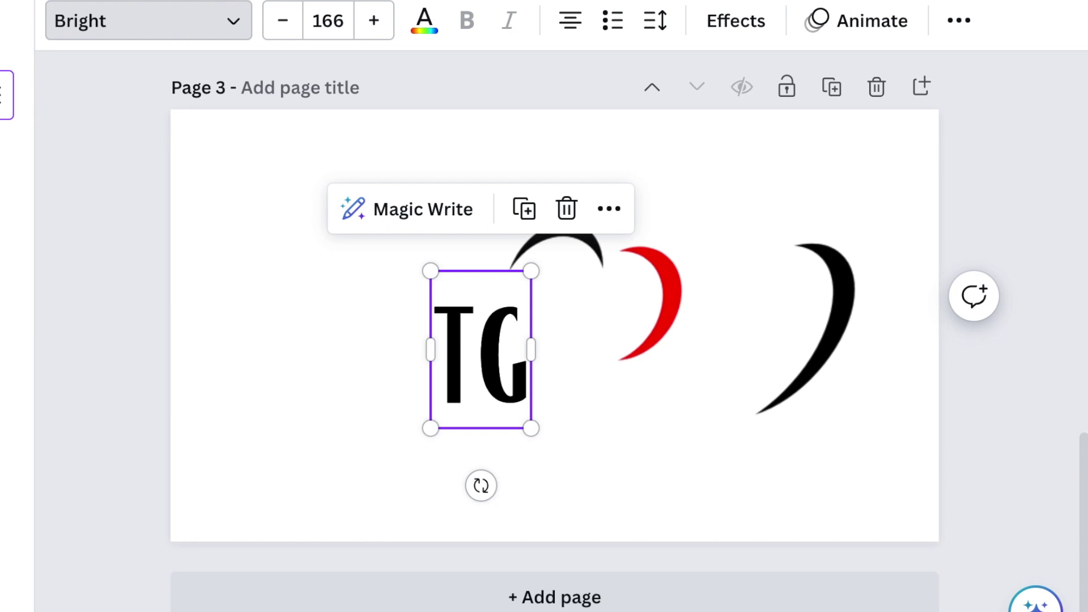
pyautogui.click(17, 232)
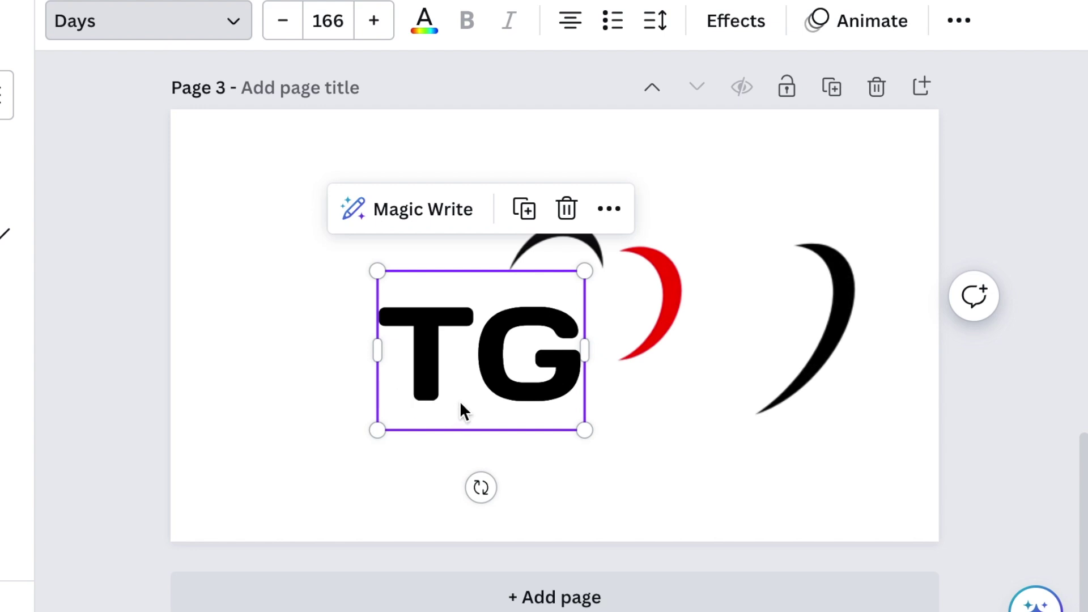
pyautogui.moveTo(458, 403); pyautogui.dragTo(466, 371)
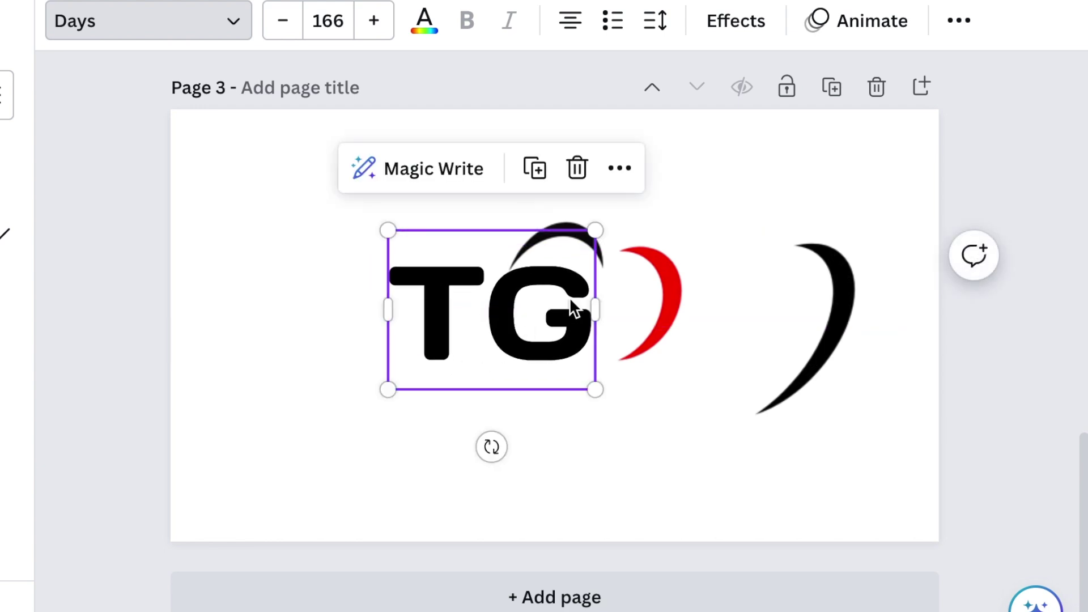
pyautogui.click(691, 163)
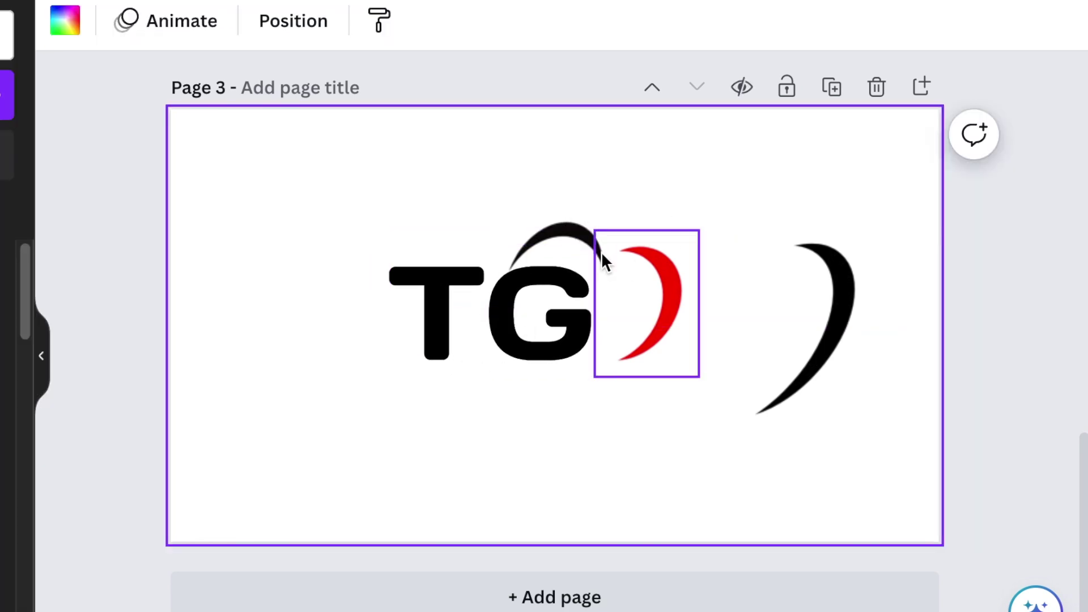
# Move, resize and tilt the black arc so it sits above the TG.
pyautogui.moveTo(578, 211); pyautogui.dragTo(635, 188)
pyautogui.moveTo(669, 289); pyautogui.dragTo(873, 216)
pyautogui.moveTo(549, 335); pyautogui.dragTo(528, 342)
pyautogui.moveTo(559, 212); pyautogui.dragTo(552, 229)
# Enlarge the red crescent and rotate it into place beside the G.
pyautogui.moveTo(828, 189); pyautogui.dragTo(631, 219)
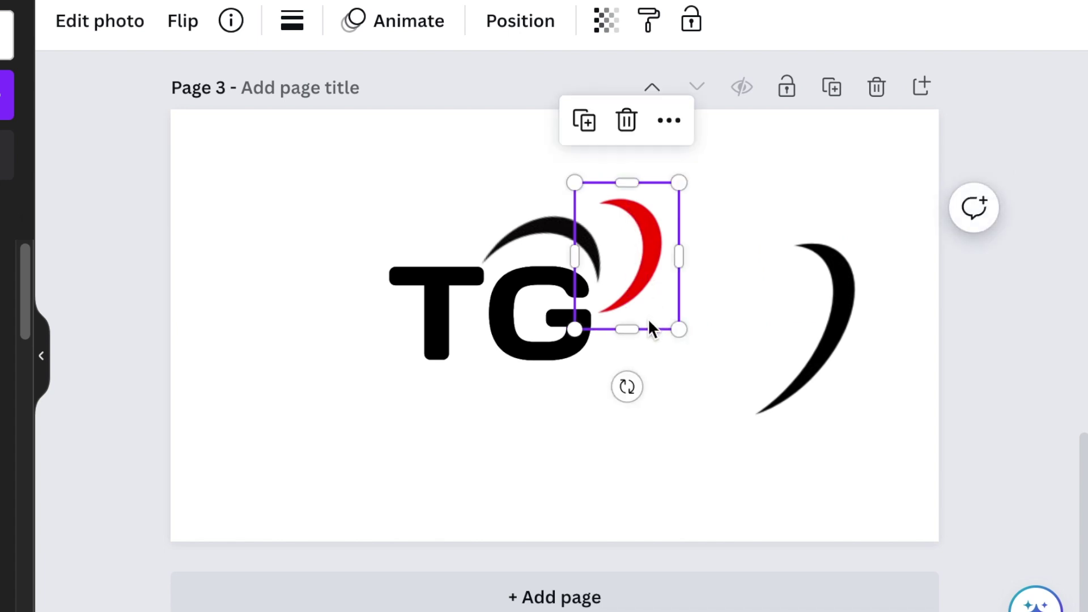
pyautogui.moveTo(680, 330); pyautogui.dragTo(713, 378)
pyautogui.moveTo(678, 264); pyautogui.dragTo(642, 265)
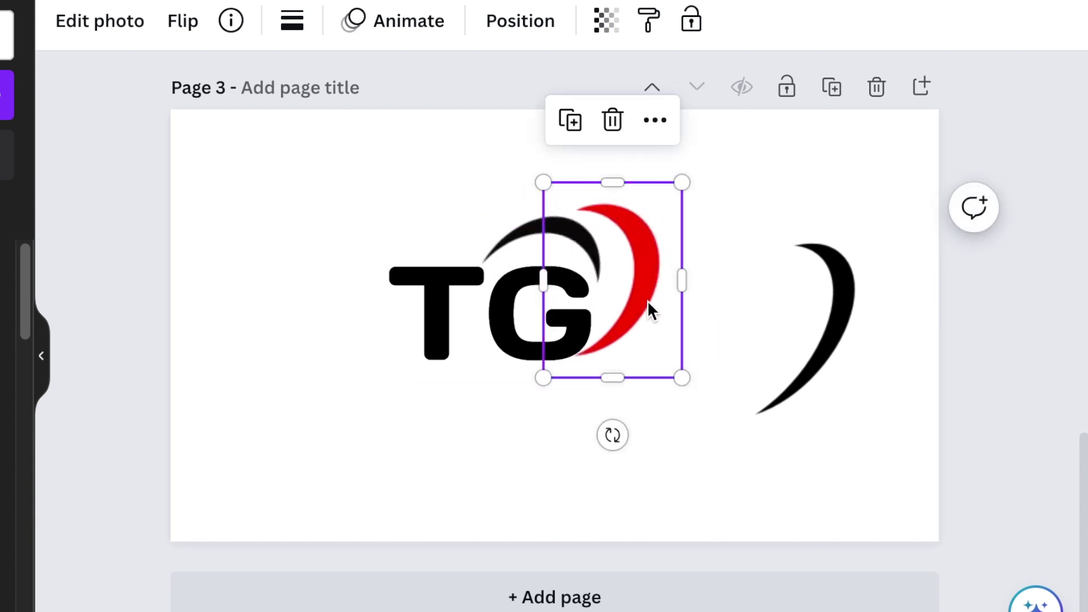
pyautogui.click(689, 414)
pyautogui.click(639, 331)
pyautogui.moveTo(613, 435)
pyautogui.mouseDown()
pyautogui.moveTo(632, 440)
pyautogui.moveTo(618, 431)
pyautogui.mouseUp()
pyautogui.moveTo(658, 213); pyautogui.dragTo(651, 213)
# Rotate the small black arc about 2° and nudge it into position.
pyautogui.click(537, 384)
pyautogui.click(545, 235)
pyautogui.moveTo(520, 350); pyautogui.dragTo(530, 362)
pyautogui.moveTo(576, 211); pyautogui.dragTo(588, 216)
# Enlarge the large black crescent and rotate it to 21° as a swoosh around the G.
pyautogui.moveTo(820, 363); pyautogui.dragTo(651, 397)
pyautogui.moveTo(705, 448); pyautogui.dragTo(695, 481)
pyautogui.moveTo(631, 554); pyautogui.dragTo(499, 456)
pyautogui.moveTo(460, 391); pyautogui.dragTo(408, 413)
pyautogui.moveTo(450, 513); pyautogui.dragTo(476, 524)
pyautogui.moveTo(605, 386); pyautogui.dragTo(632, 367)
pyautogui.moveTo(452, 420); pyautogui.dragTo(455, 419)
pyautogui.moveTo(507, 513); pyautogui.dragTo(529, 517)
# Slide the black swoosh along the page's horizontal centre.
pyautogui.click(717, 500)
pyautogui.click(675, 318)
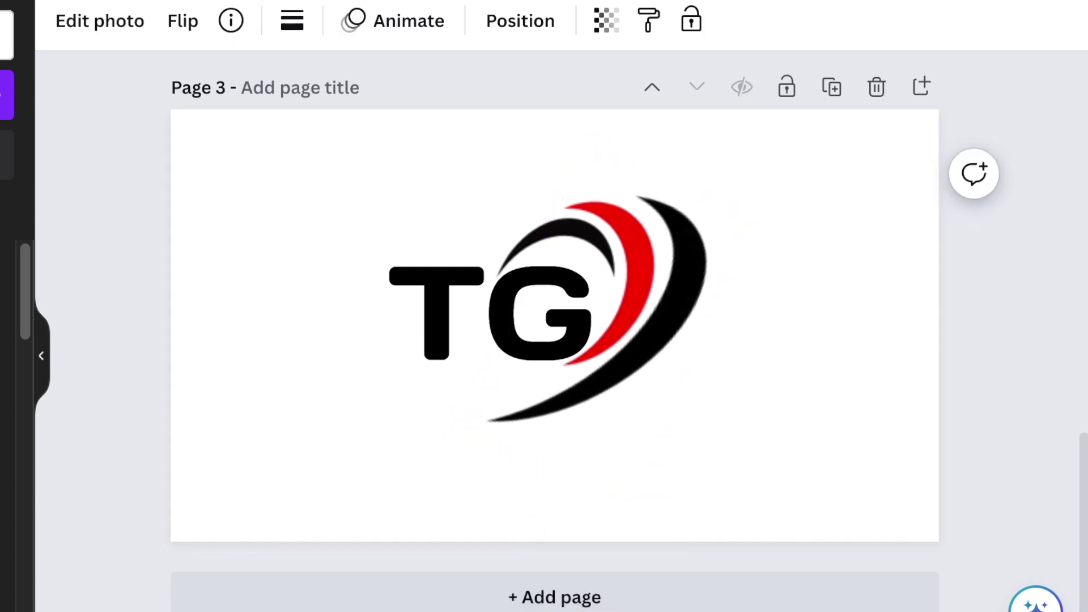
pyautogui.moveTo(675, 318); pyautogui.dragTo(683, 328)
pyautogui.click(827, 416)
pyautogui.click(710, 454)
pyautogui.click(834, 458)
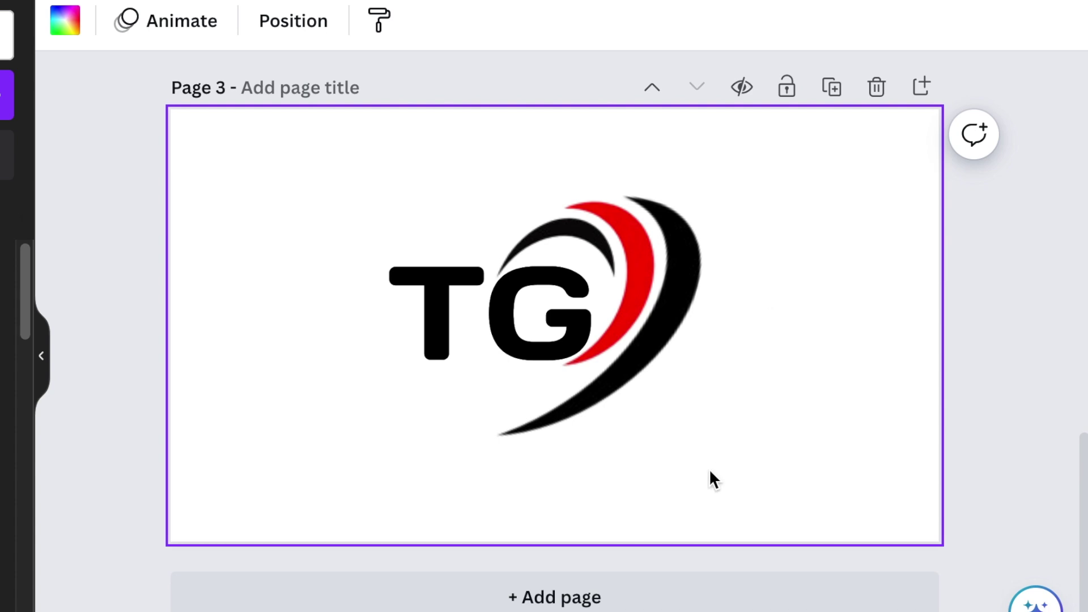
# Add a red 'TG Global' caption below TG and widen it to fit one line.
pyautogui.write('tTG Global')
pyautogui.moveTo(565, 408); pyautogui.dragTo(586, 408)
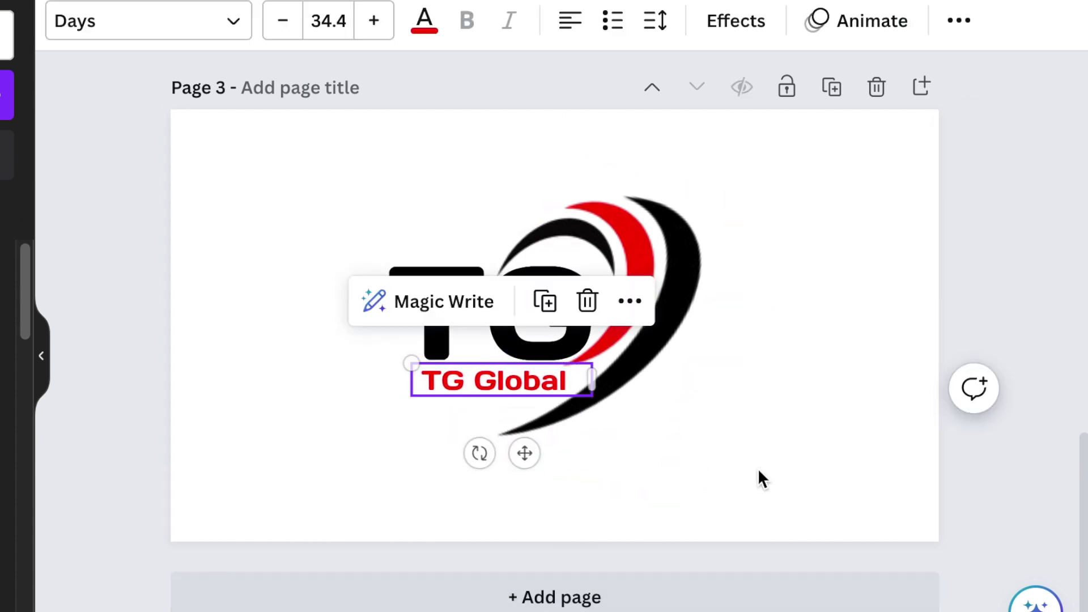
pyautogui.click(331, 416)
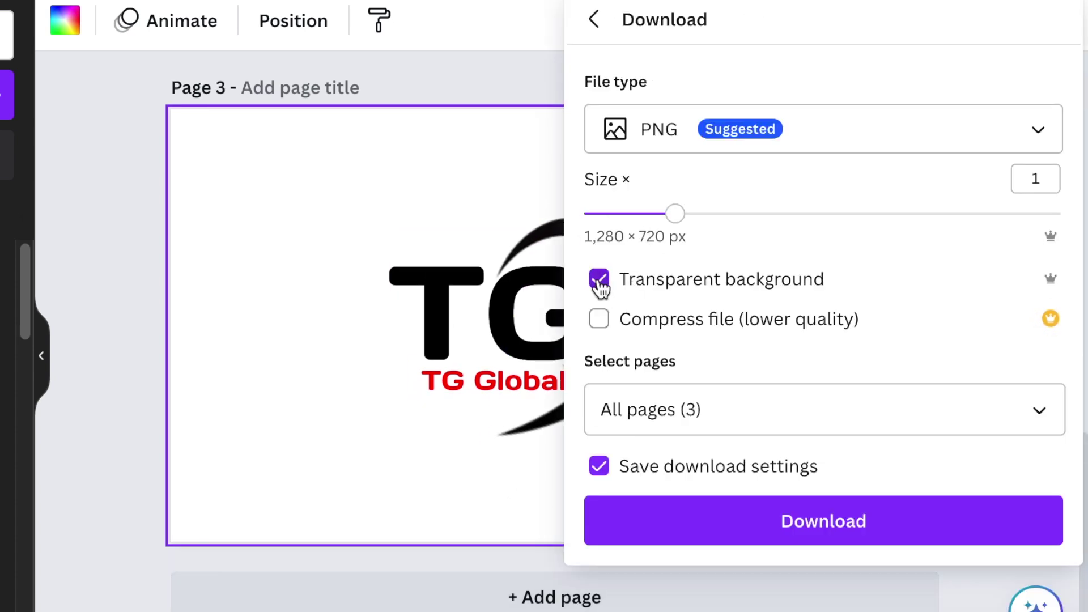
# Download only the current Page 3 as a transparent PNG.
pyautogui.click(1041, 423)
pyautogui.click(1026, 14)
pyautogui.click(1024, 70)
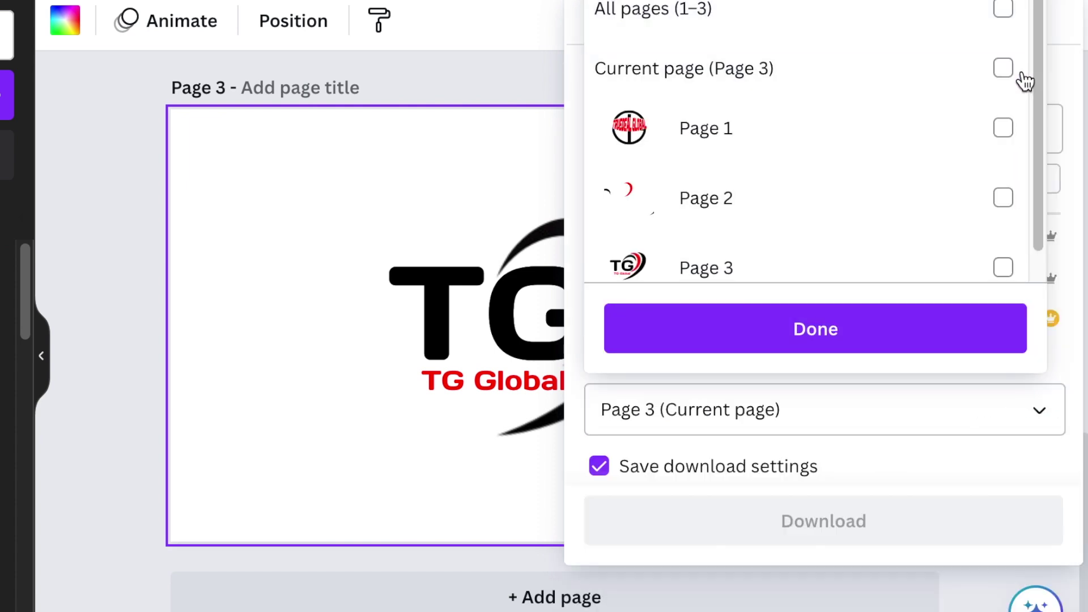
pyautogui.click(823, 326)
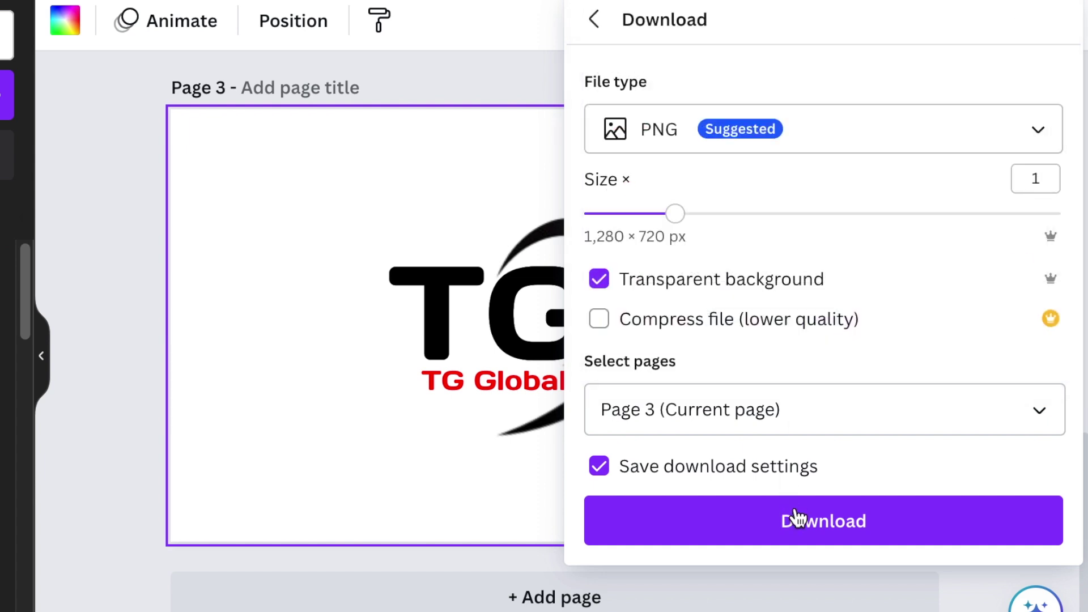
pyautogui.click(826, 521)
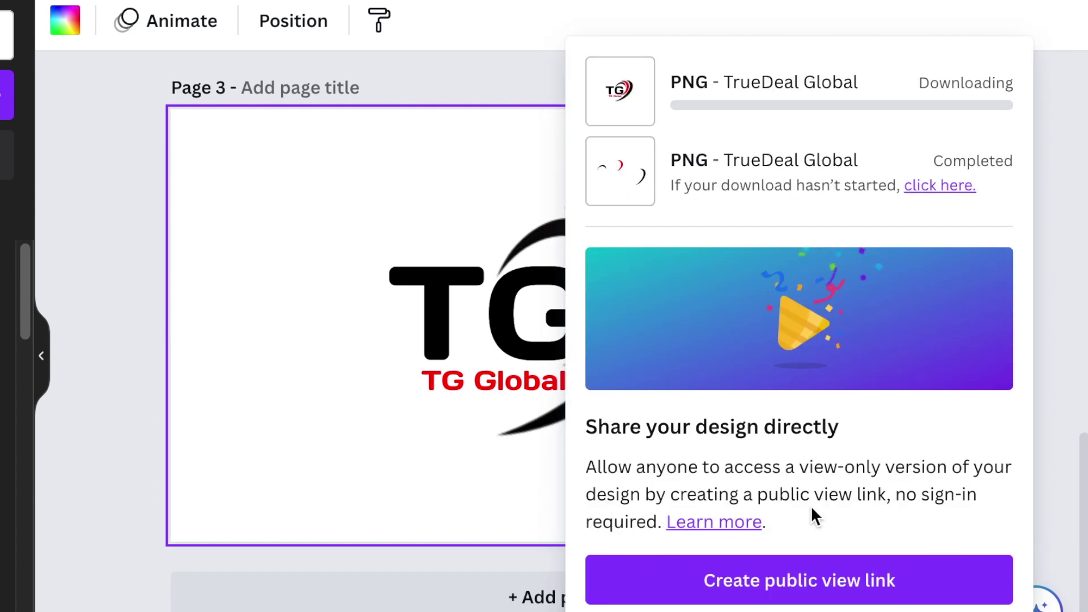